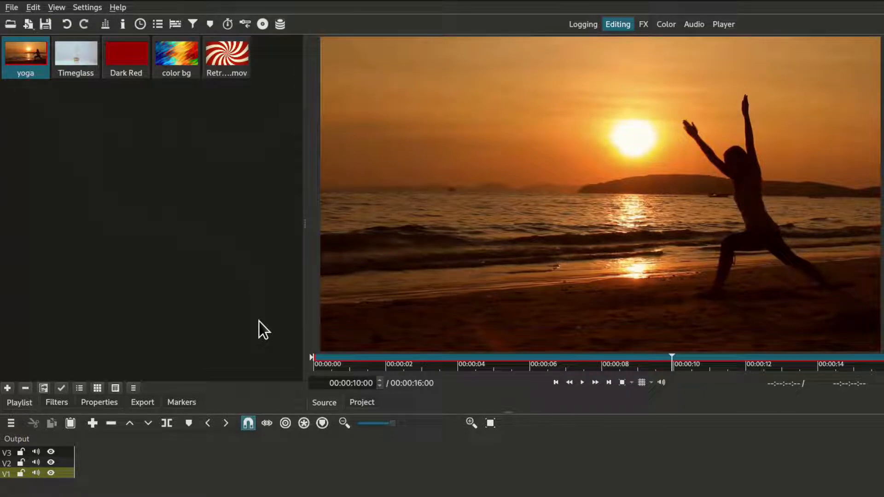
- Set the yoga clip's out point at 00:00:10:00 and append the trimmed clip to track V1
key(o)
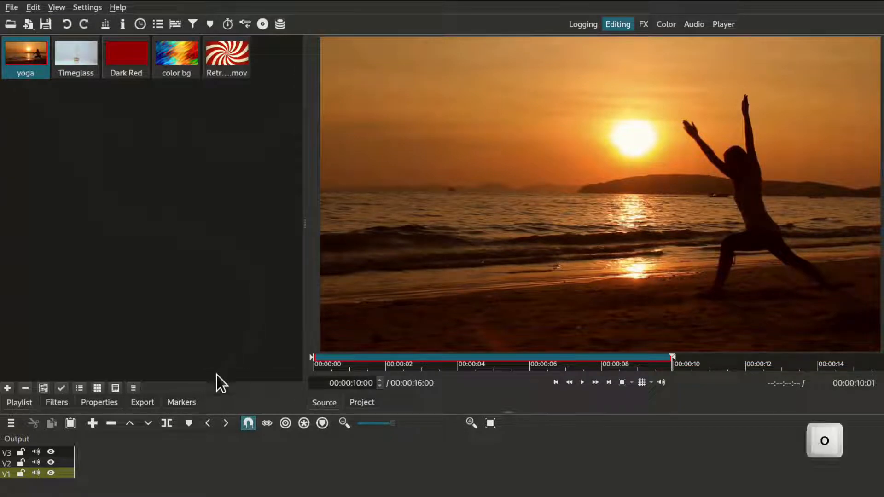
click(93, 424)
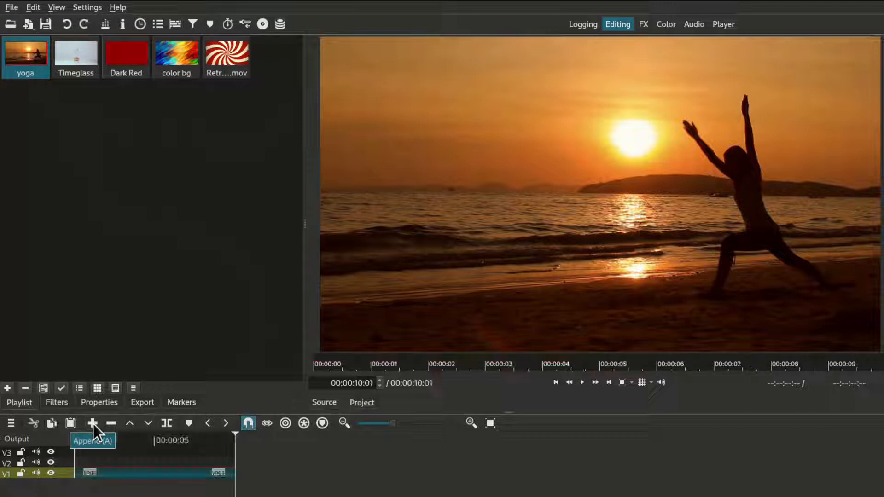
click(491, 424)
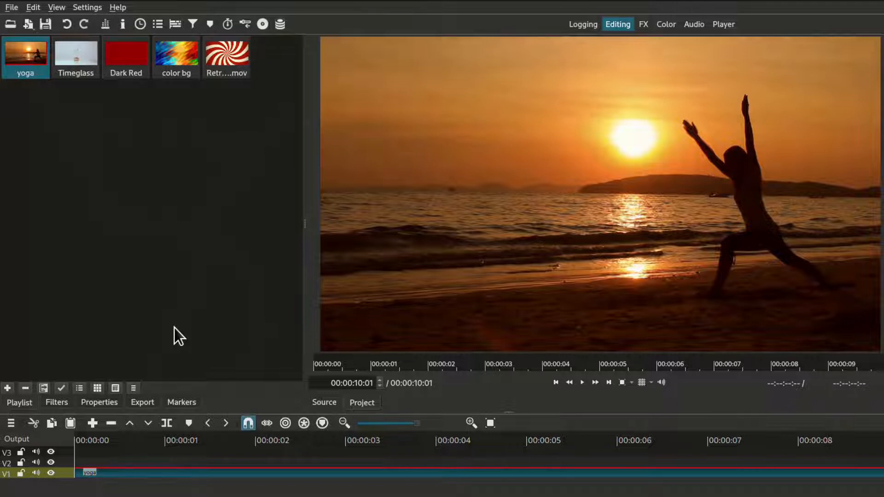
- Place the timeline playhead at 00:00:01:00 and make V3 the current track
key(Home)
key(Page_Down)
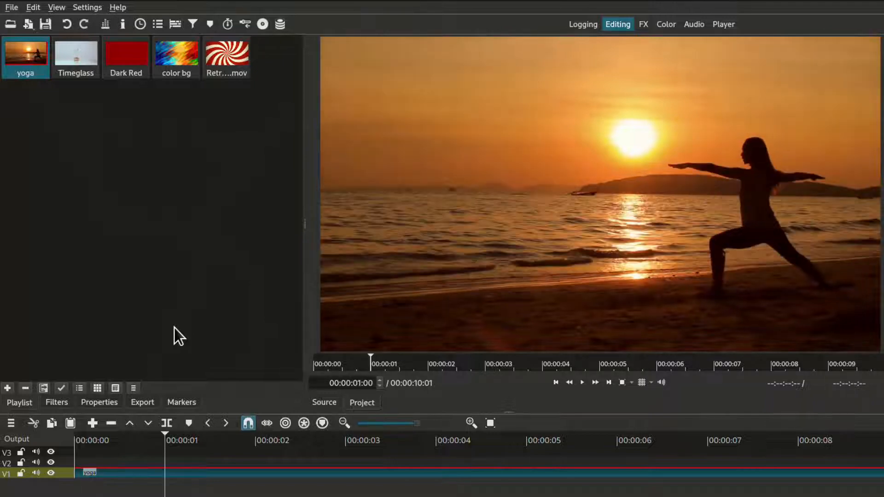
key(Up)
key(Up)
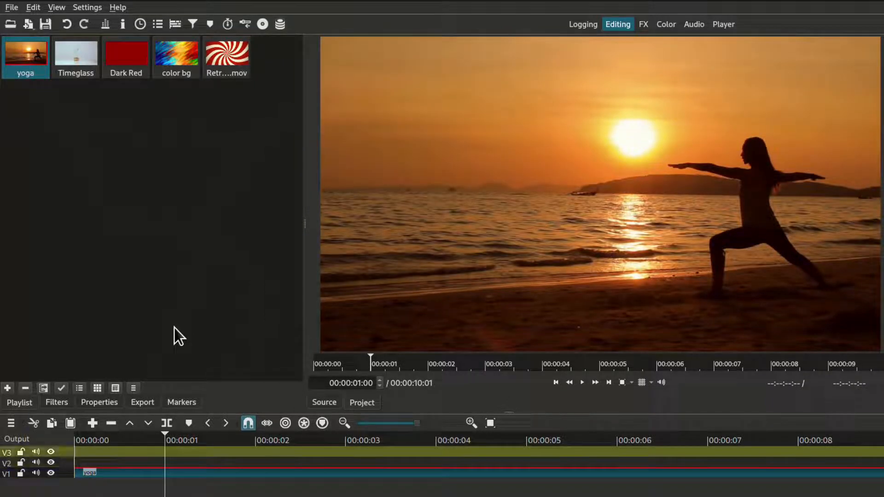
- Open the Timeglass clip as source and set its in point at 00:00:04:00
click(75, 52)
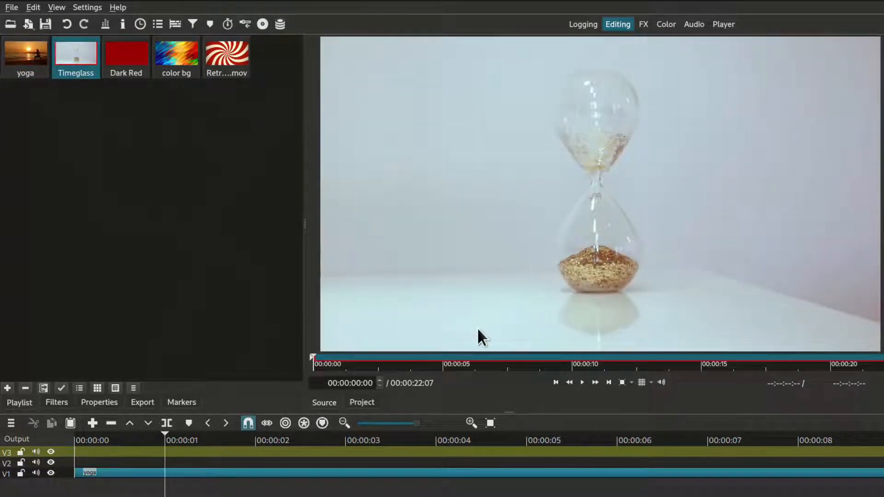
key(Page_Down)
key(Page_Down)
key(Page_Down)
key(Page_Down)
key(Page_Down)
key(Page_Down)
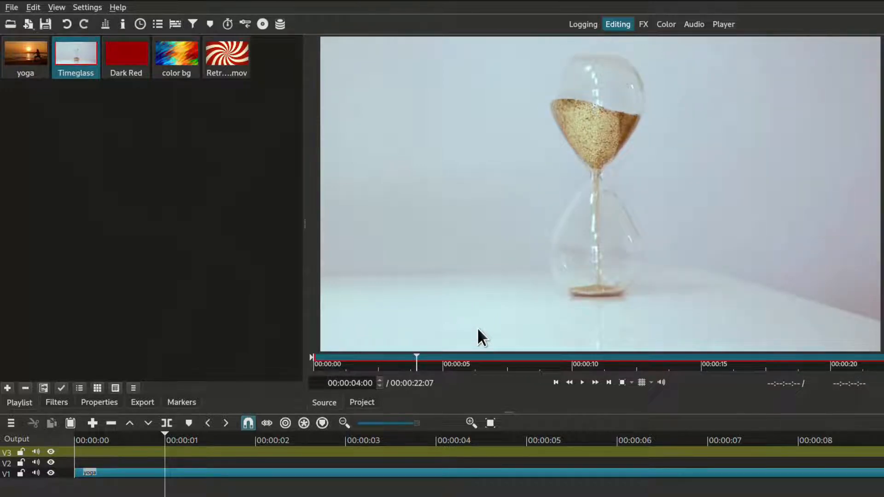
key(i)
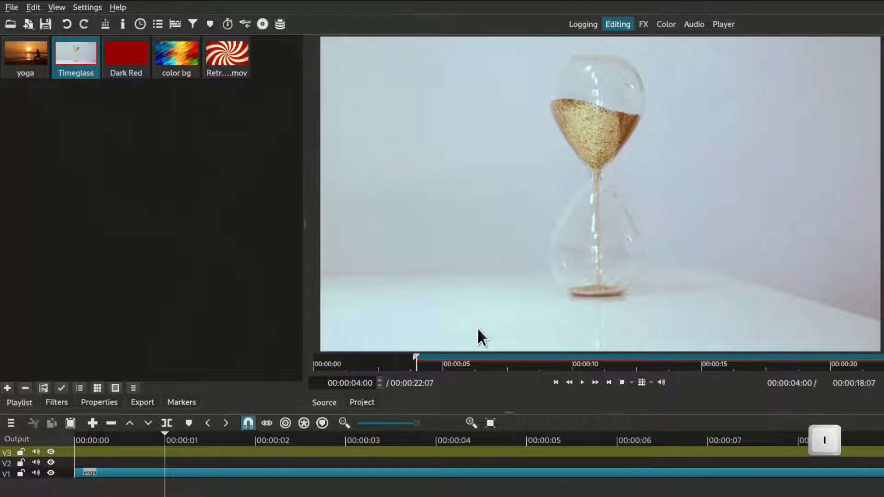
- Set the Timeglass clip's out point at 00:00:12:00 and overwrite it onto track V3 at the playhead
key(Page_Down)
key(Page_Down)
key(Page_Down)
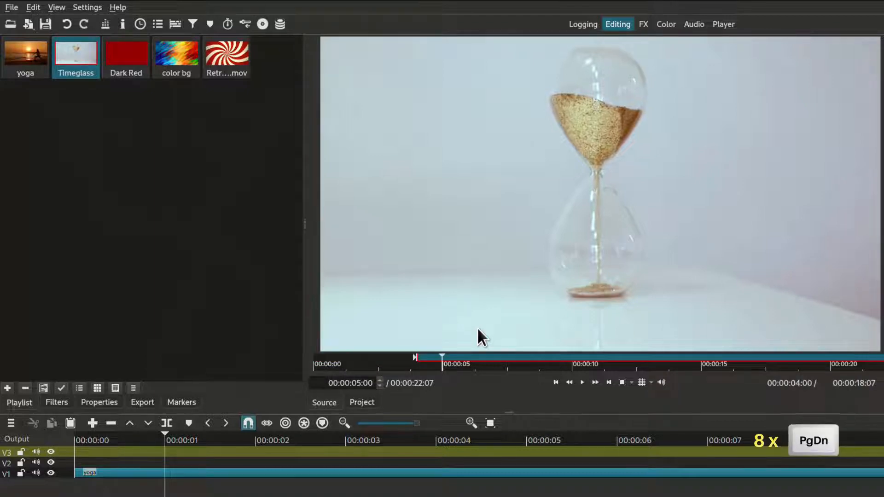
key(Page_Down)
key(Page_Down)
key(Page_Down)
key(Page_Down)
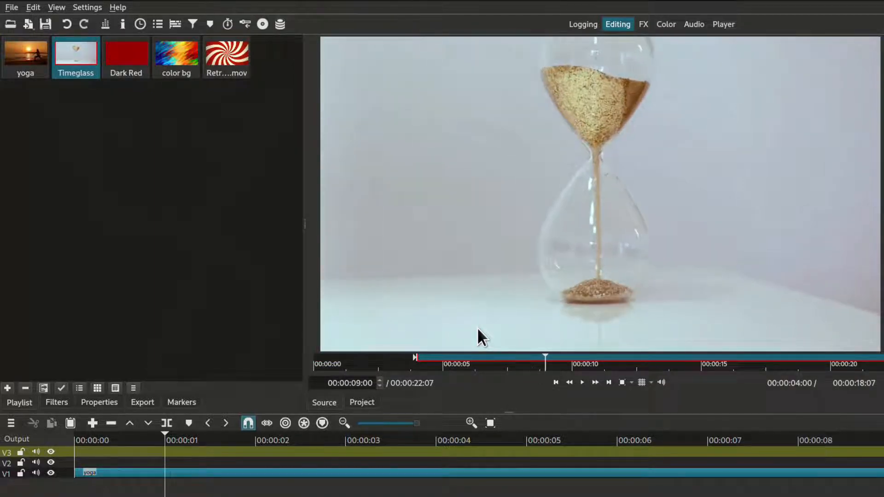
key(Page_Down)
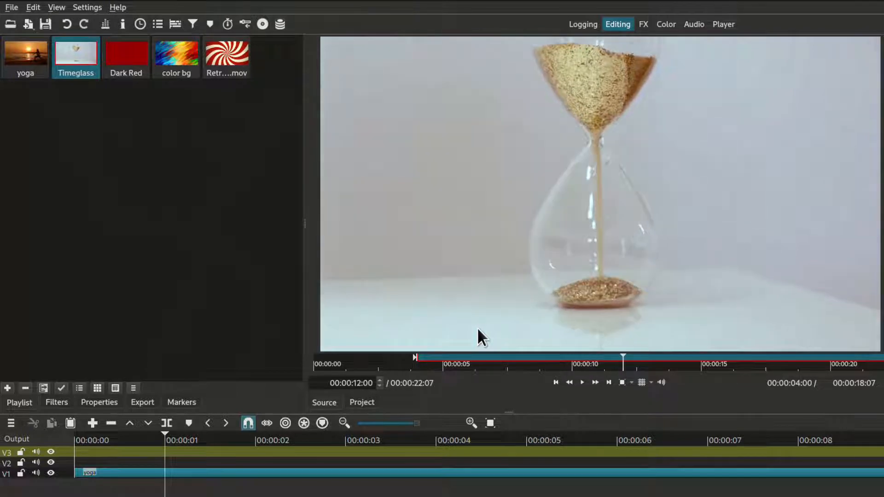
key(o)
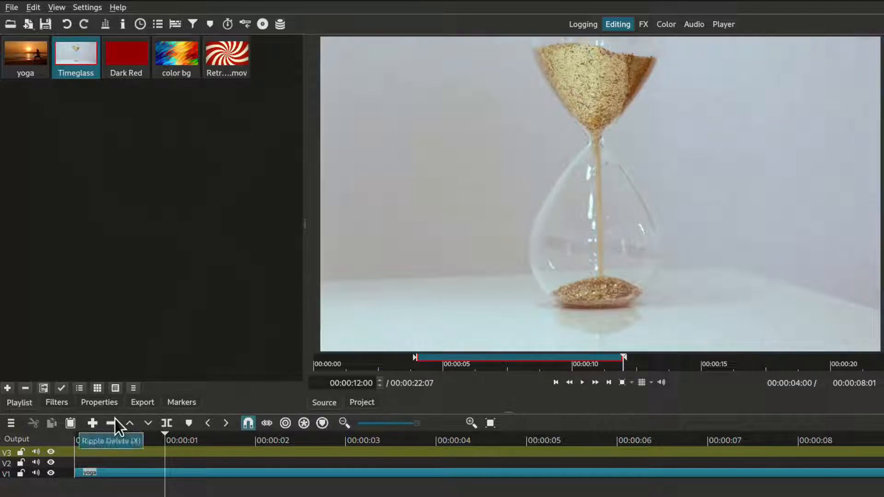
click(147, 423)
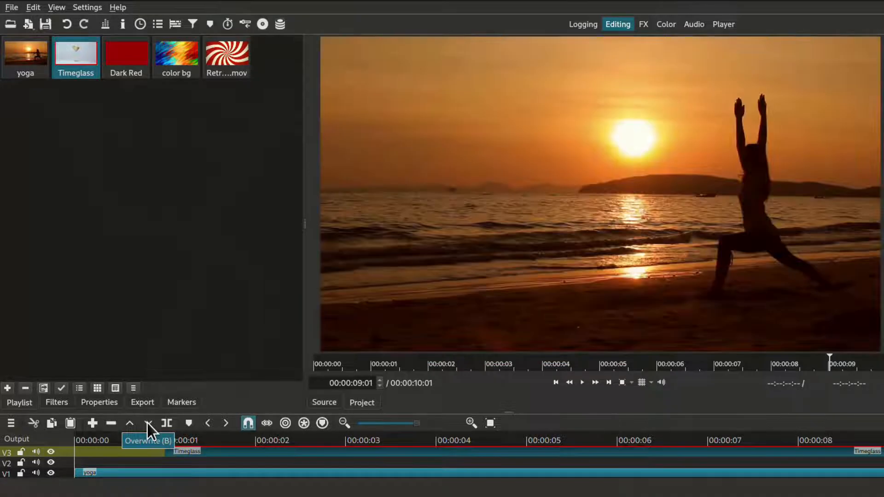
- Add a Crop: Rectangle filter to the Timeglass clip with a corner radius of 10%
click(202, 441)
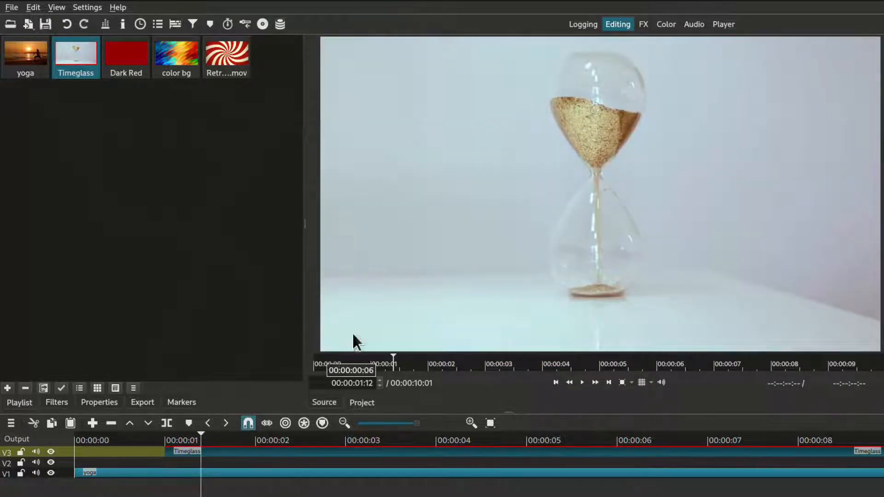
click(62, 402)
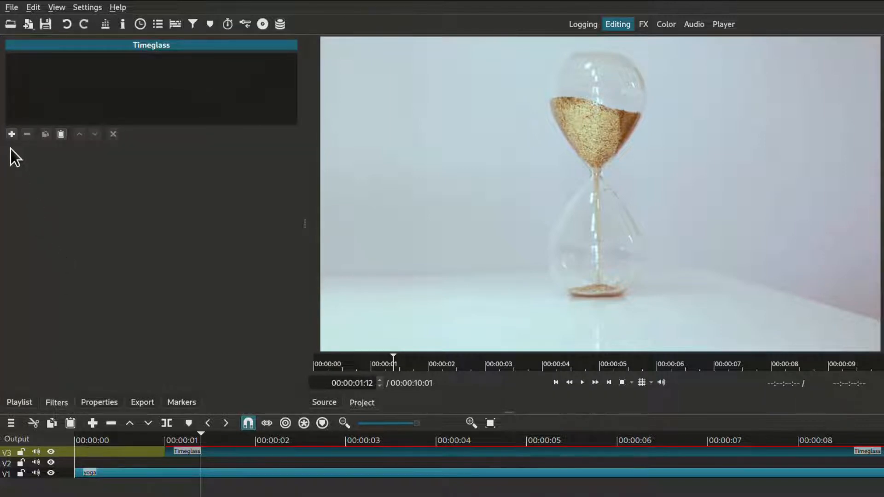
click(12, 134)
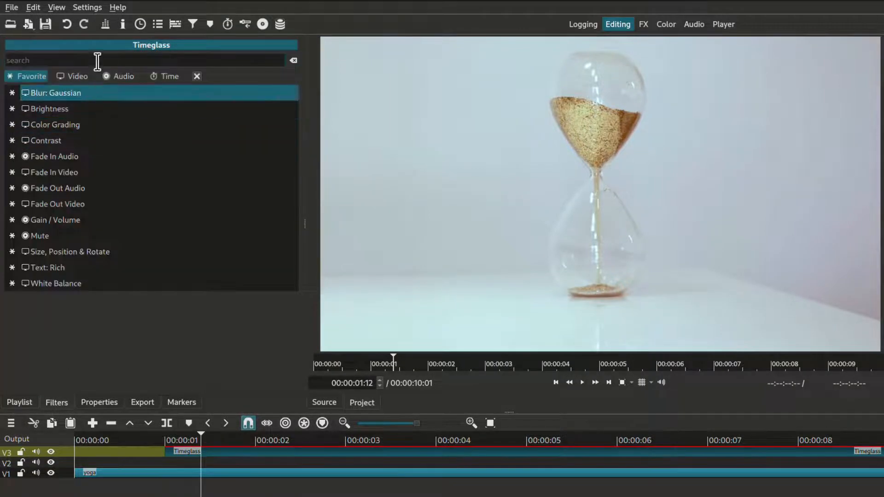
text(crop)
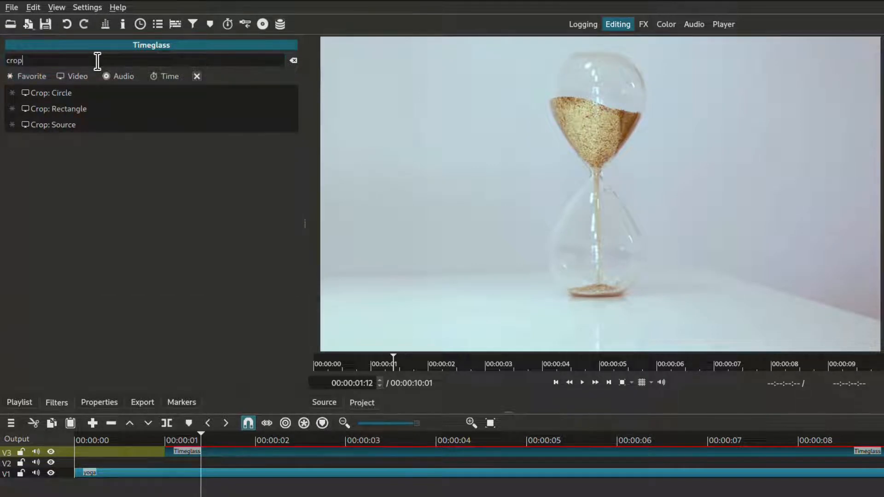
click(78, 111)
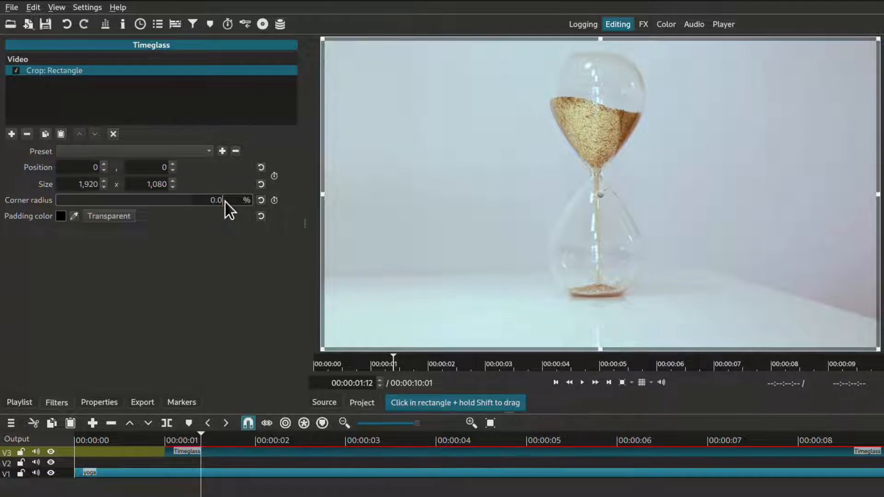
text(10)
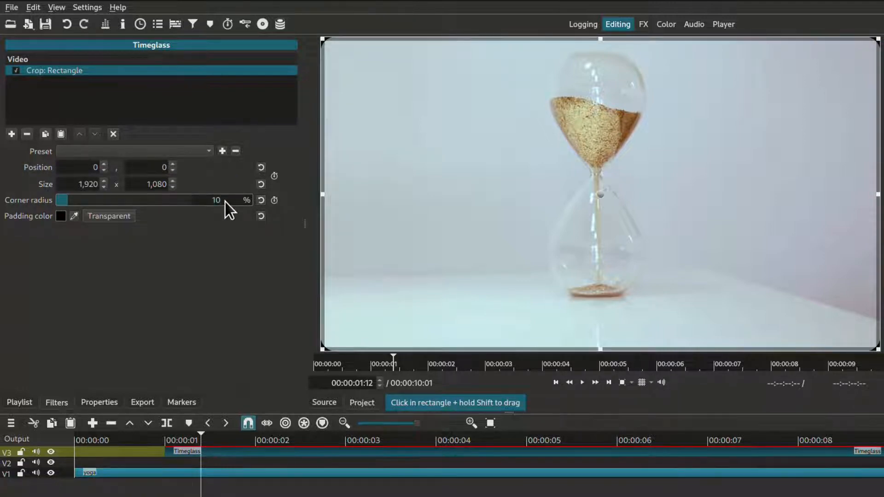
click(117, 135)
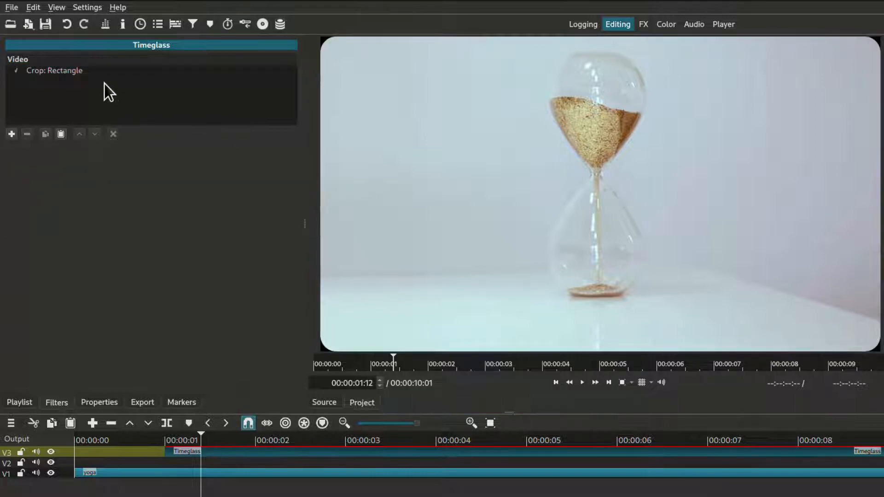
- Crop the Timeglass clip around the lower hourglass bulb to about 423 x 525 at position 741, 419, with transparent padding
click(98, 70)
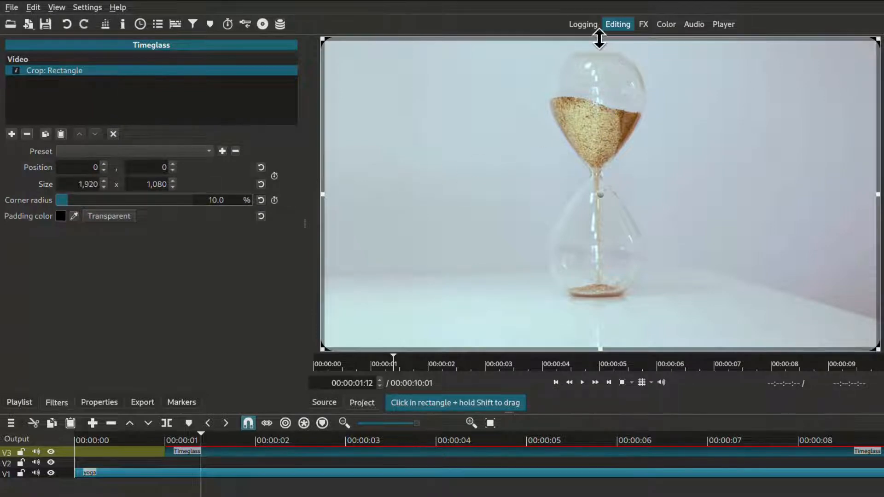
drag(599, 40, 594, 165)
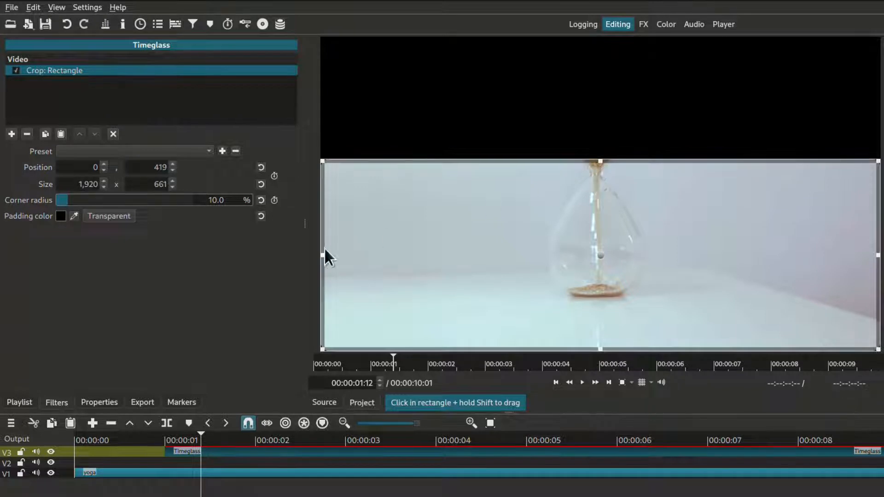
click(113, 215)
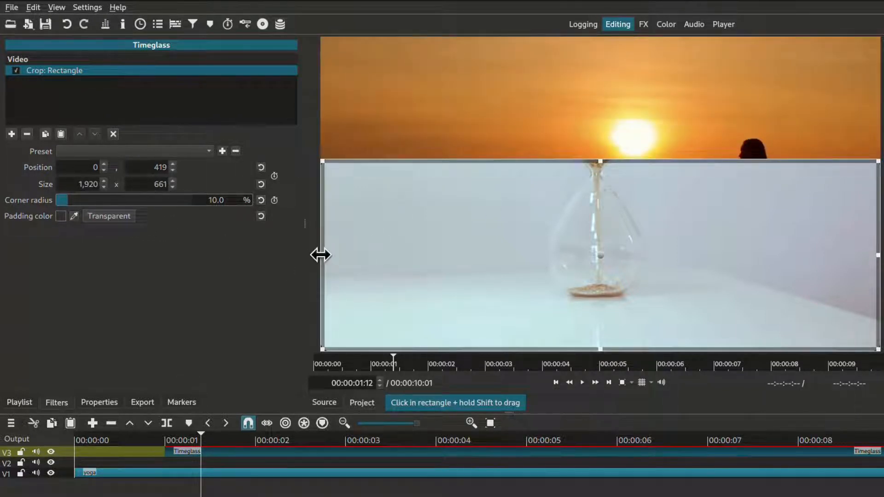
drag(321, 257, 543, 264)
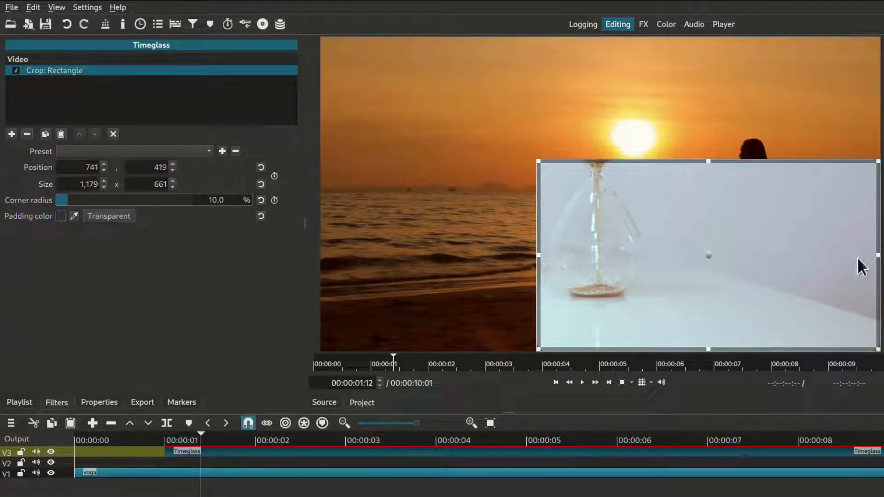
drag(876, 255, 652, 251)
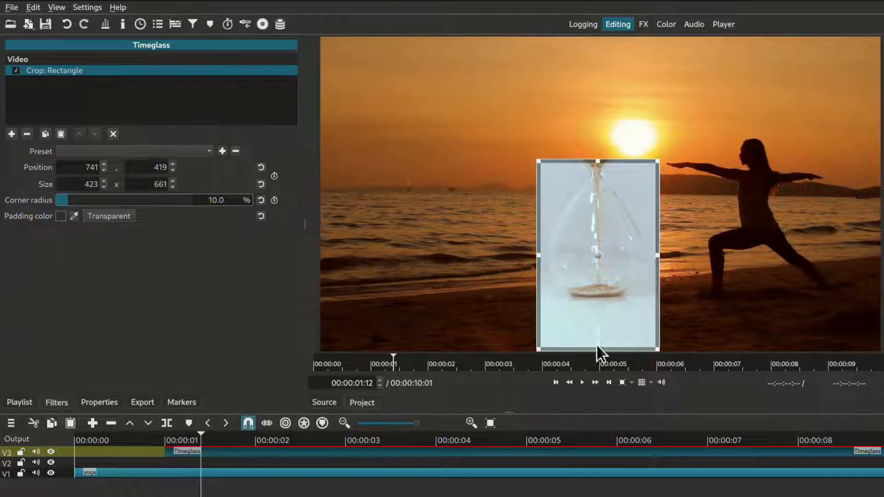
drag(597, 348, 595, 314)
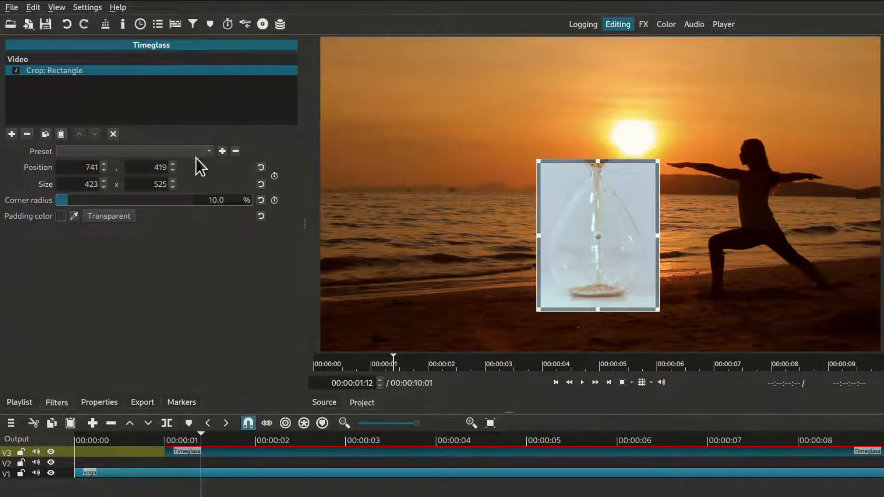
click(113, 134)
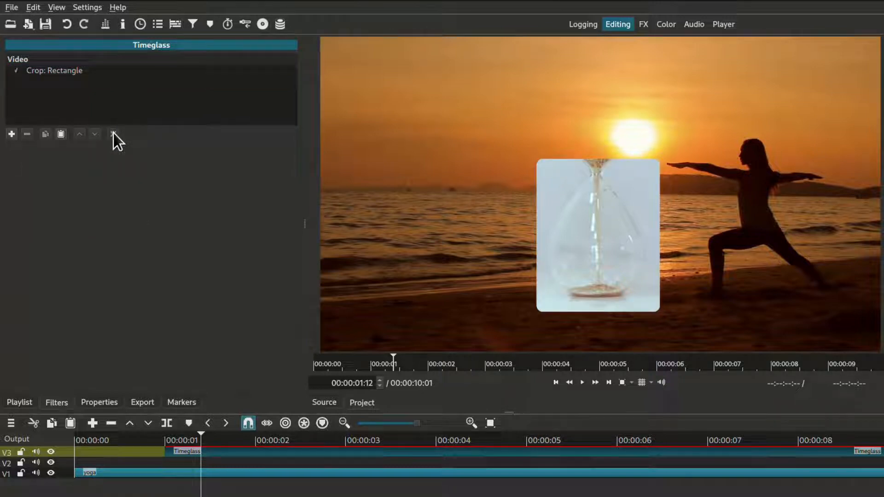
- Add a Size, Position & Rotate filter and move the cropped hourglass up and left to about position -635, -318
click(11, 134)
text(s)
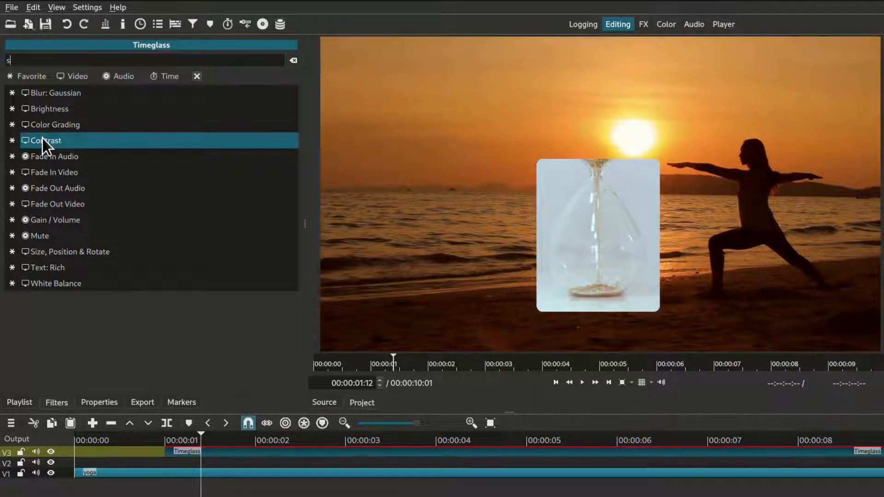
text(ize)
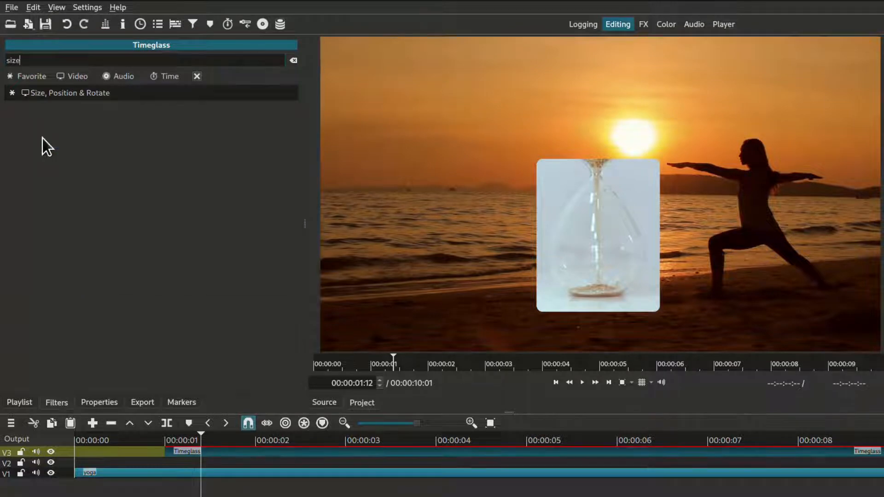
click(99, 93)
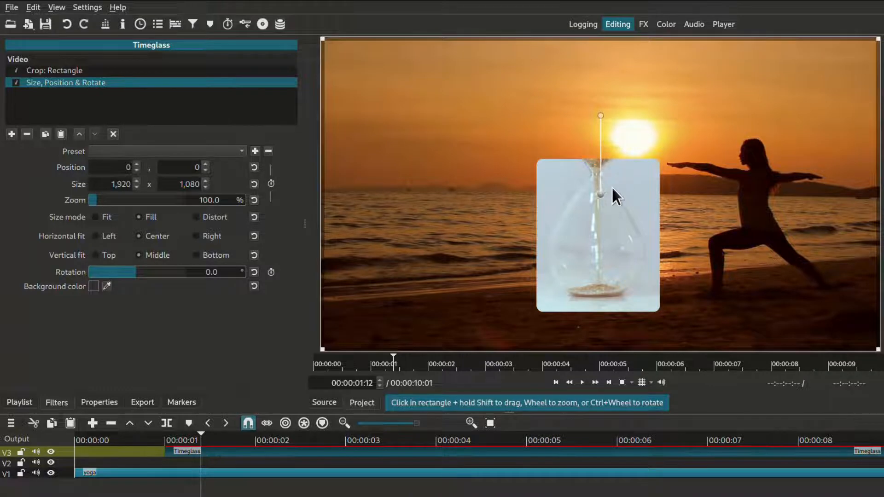
drag(603, 193, 407, 92)
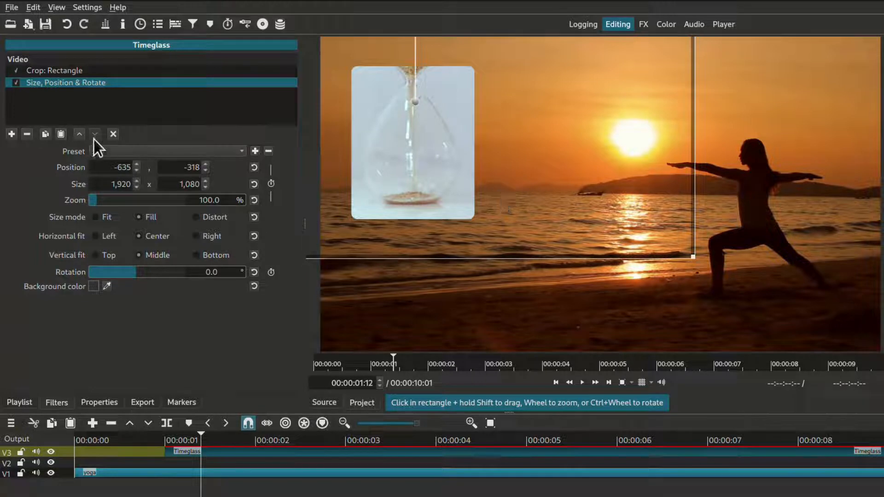
click(111, 131)
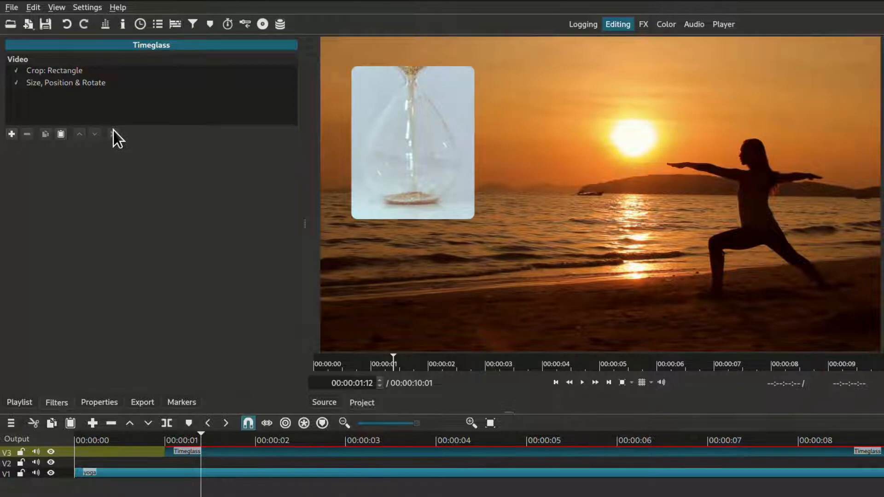
- Add an Alpha Channel: Adjust filter to the Timeglass clip and set its mode to Shrink Soft
click(11, 134)
text(al)
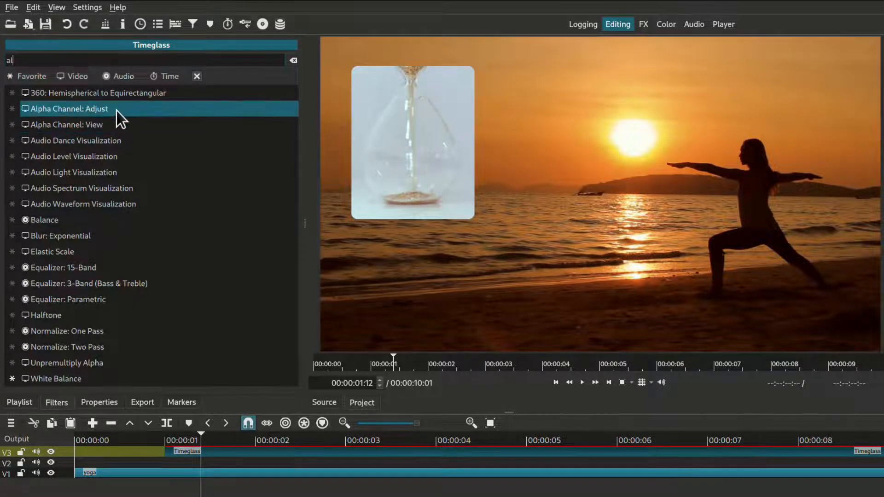
click(115, 110)
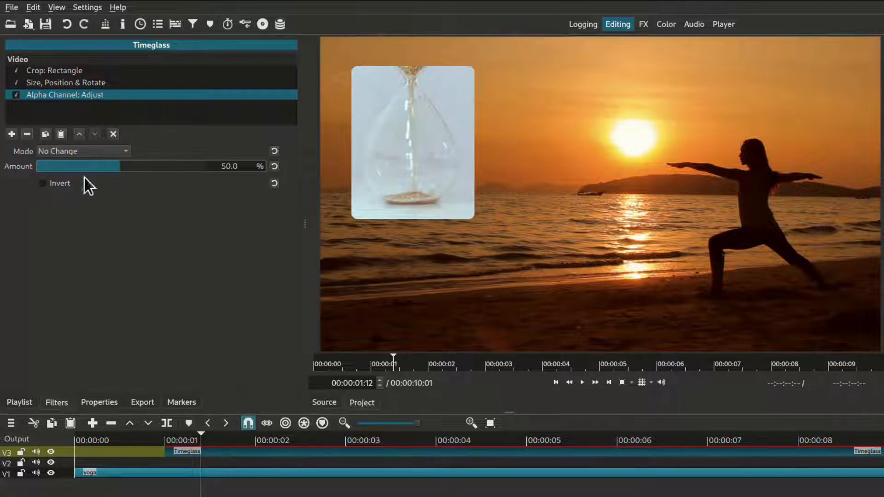
click(74, 151)
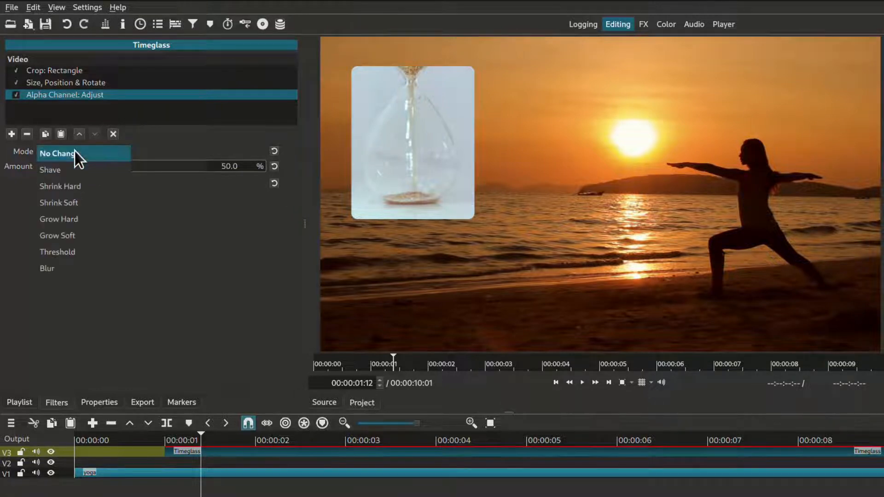
click(71, 204)
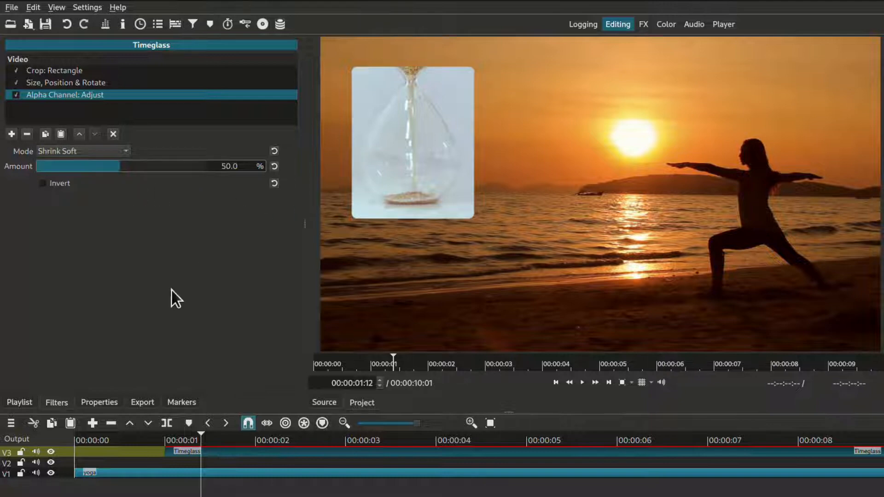
- Play the timeline from the start of the Timeglass clip to check the softened edges
click(167, 445)
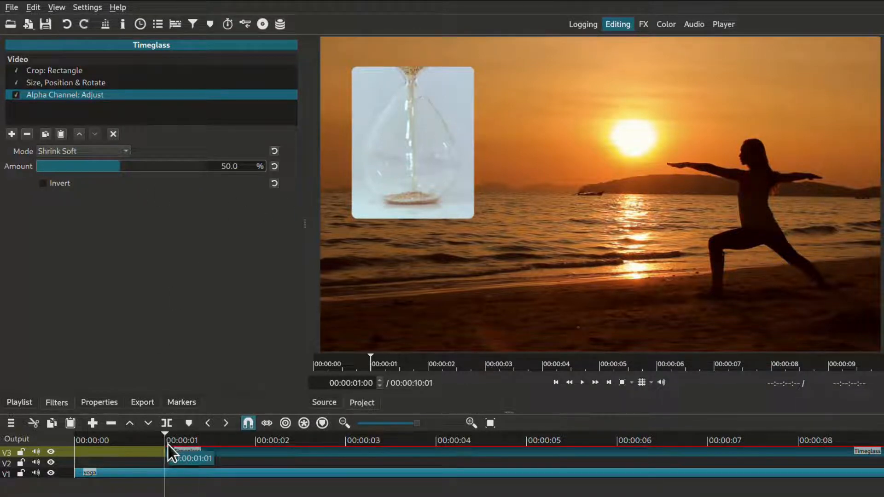
key(space)
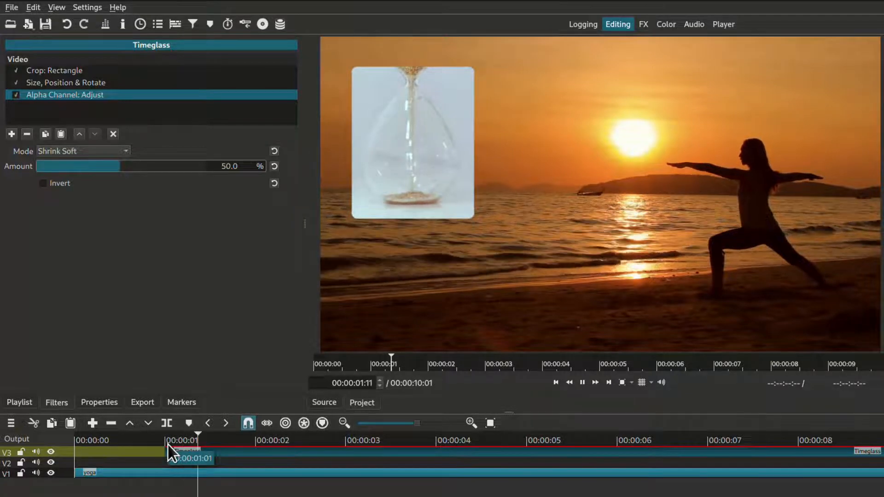
key(space)
- Place the Dark Red clip on track V2 at 00:00:01:00 and trim it to end with the Timeglass clip
click(168, 445)
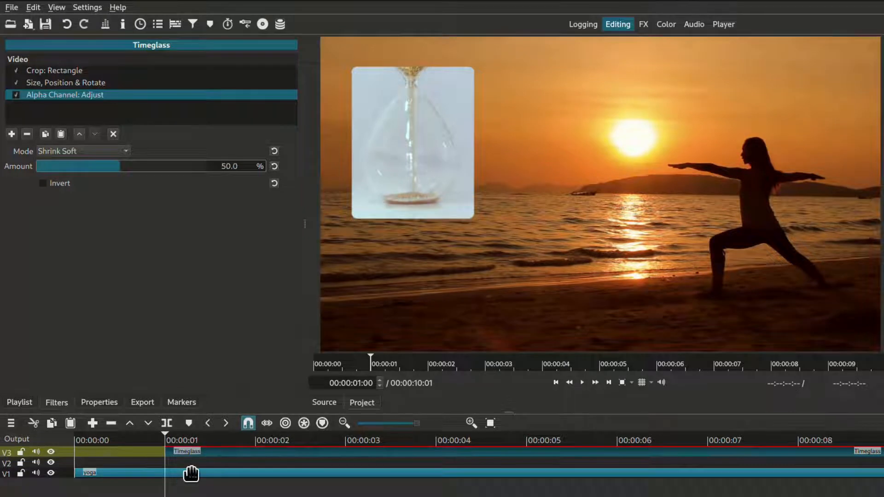
key(Down)
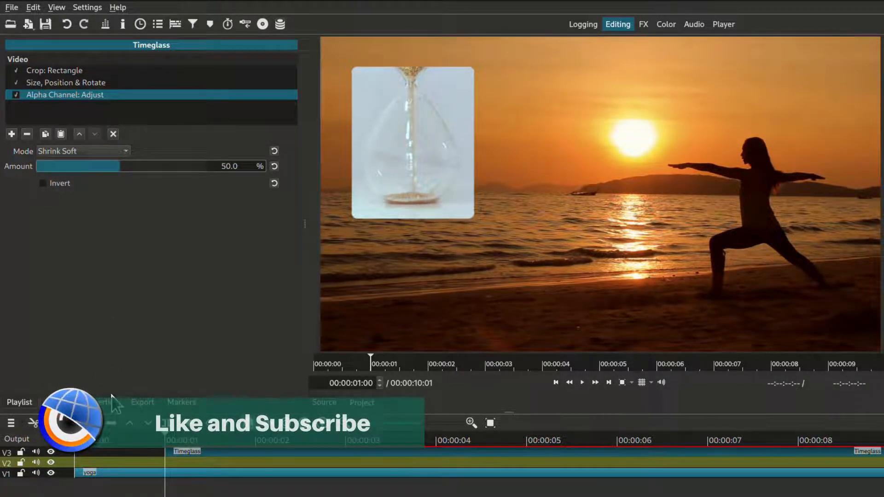
click(21, 401)
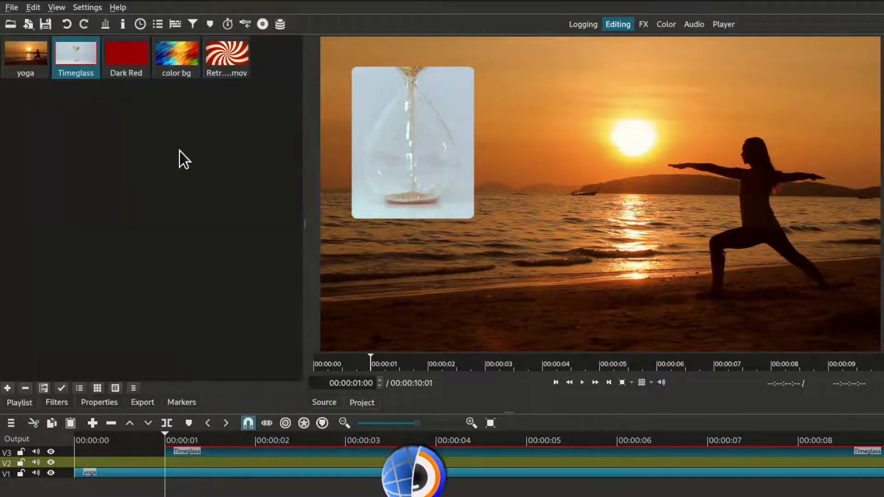
double_click(134, 57)
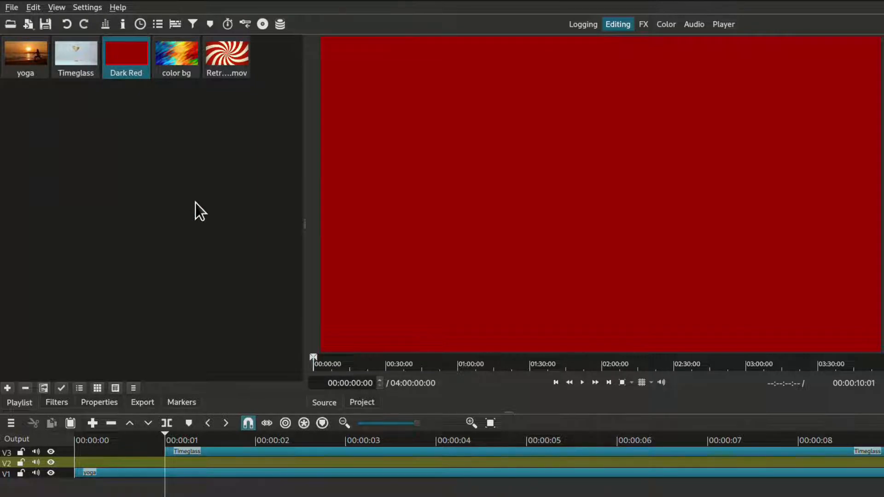
key(Page_Down)
key(Page_Down)
key(Page_Down)
key(Page_Down)
key(Page_Down)
key(Page_Down)
key(Page_Down)
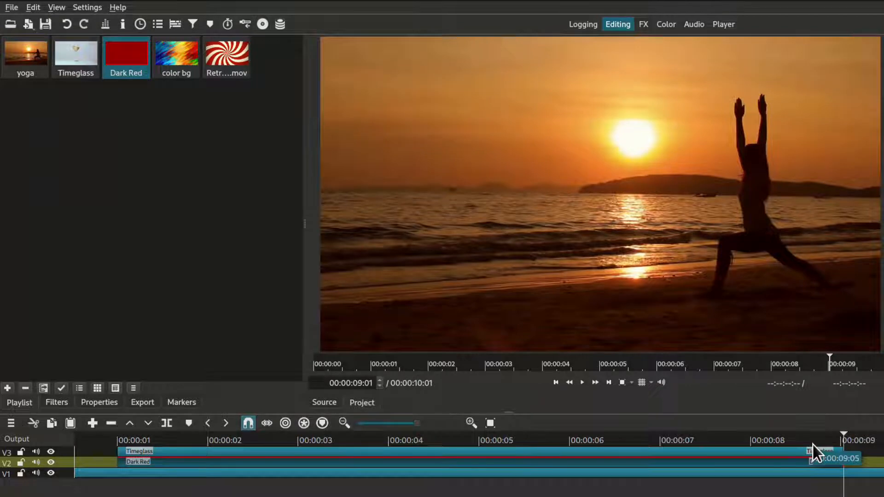
drag(813, 445, 814, 444)
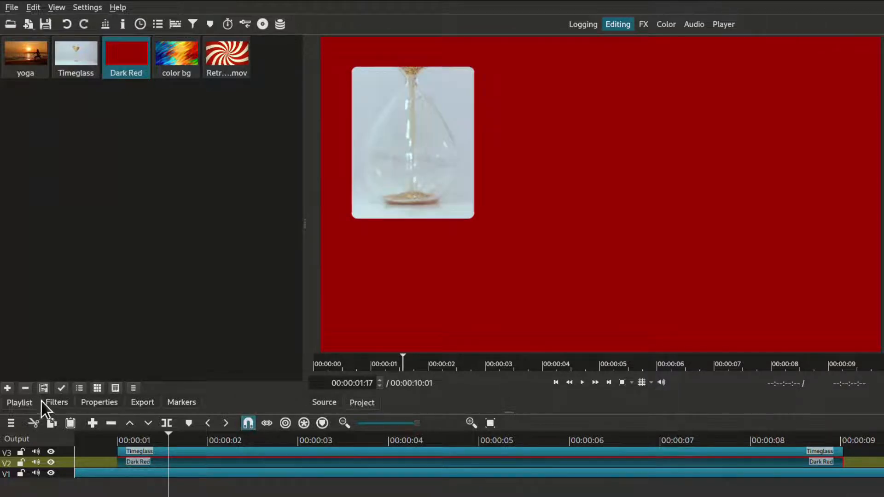
- Add a Crop: Rectangle filter to the Dark Red clip with a corner radius of 10%
click(56, 403)
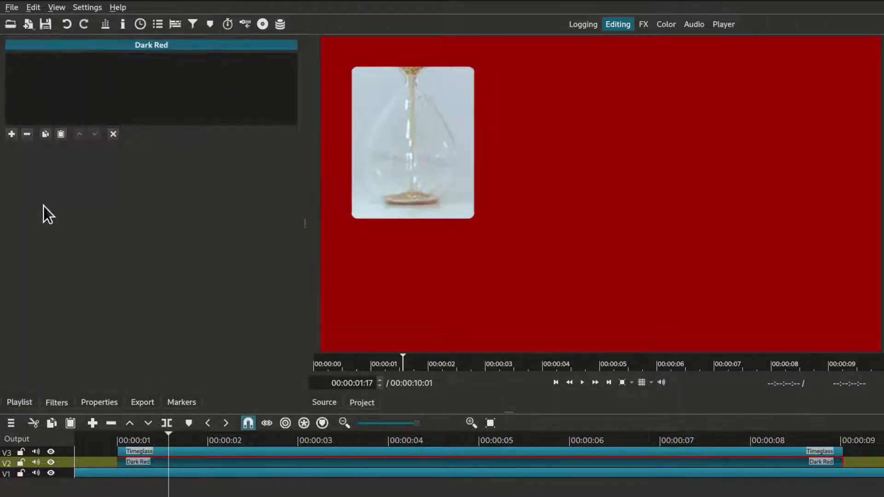
click(10, 135)
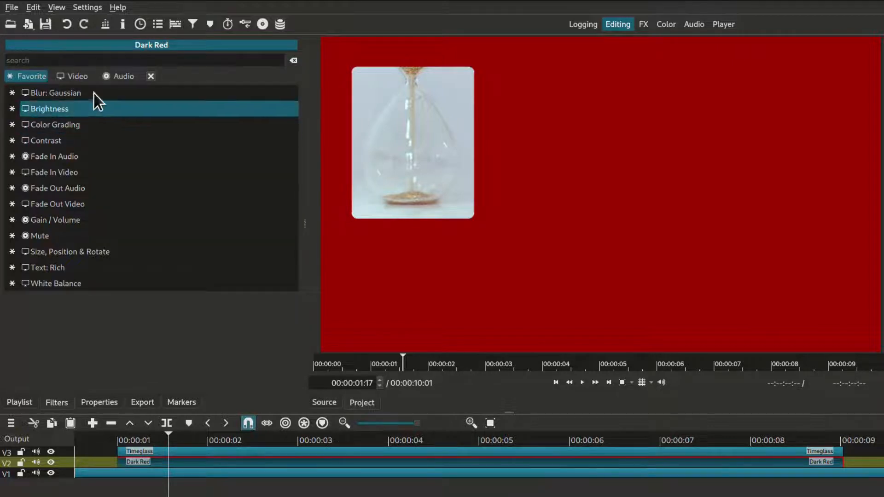
text(crop)
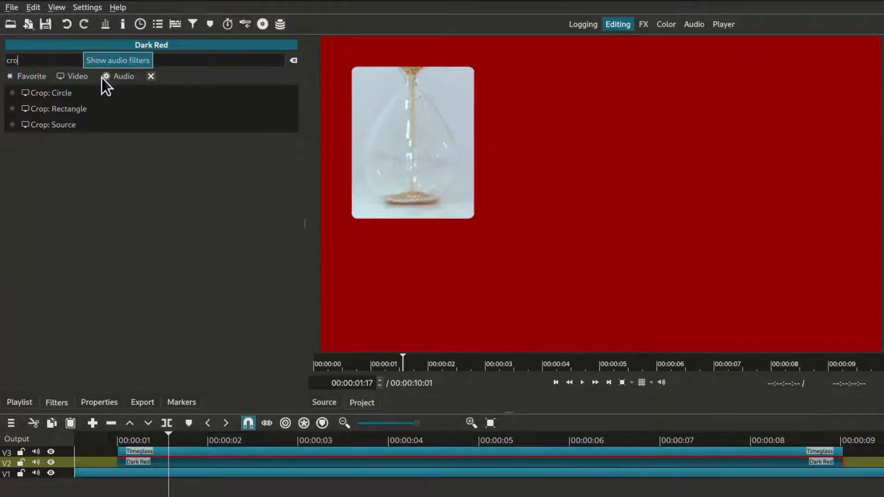
click(87, 108)
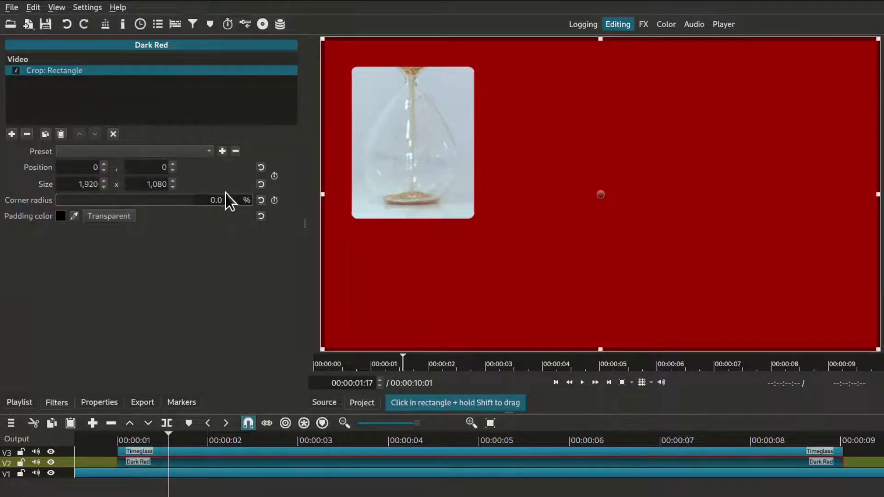
drag(230, 198, 196, 202)
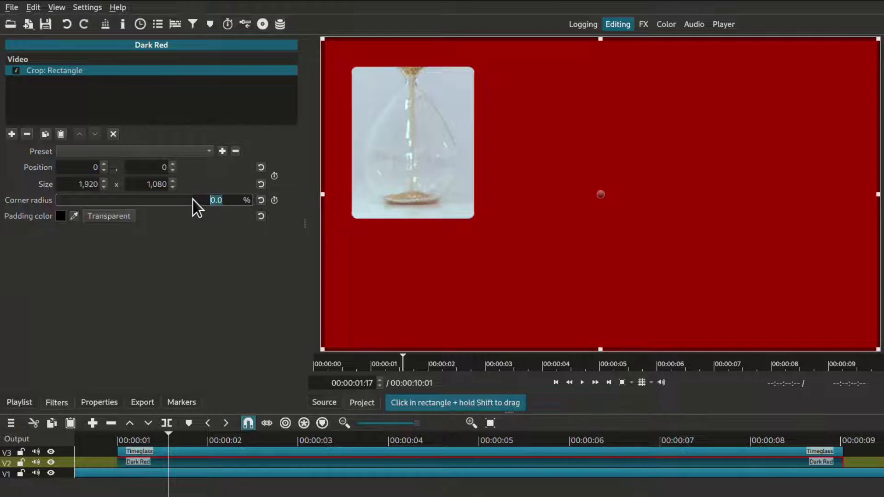
text(10)
key(Return)
- Crop the Dark Red clip to about 491 x 592 at position 74, 67 around the hourglass, with transparent padding, and deselect the filter
drag(877, 196, 478, 196)
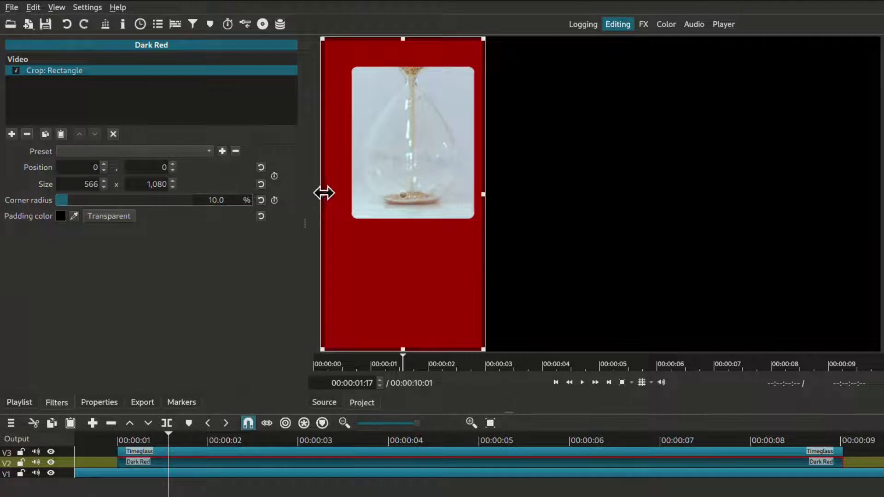
drag(322, 194, 349, 197)
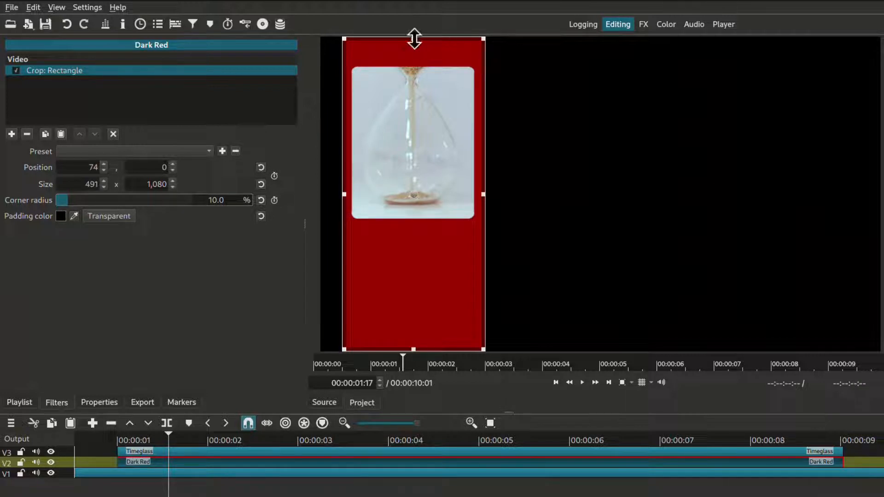
drag(414, 40, 419, 64)
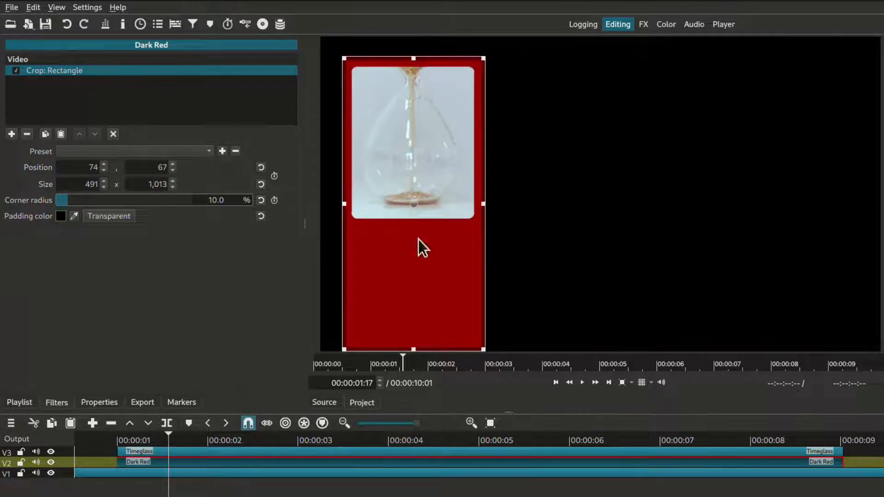
drag(415, 352, 406, 222)
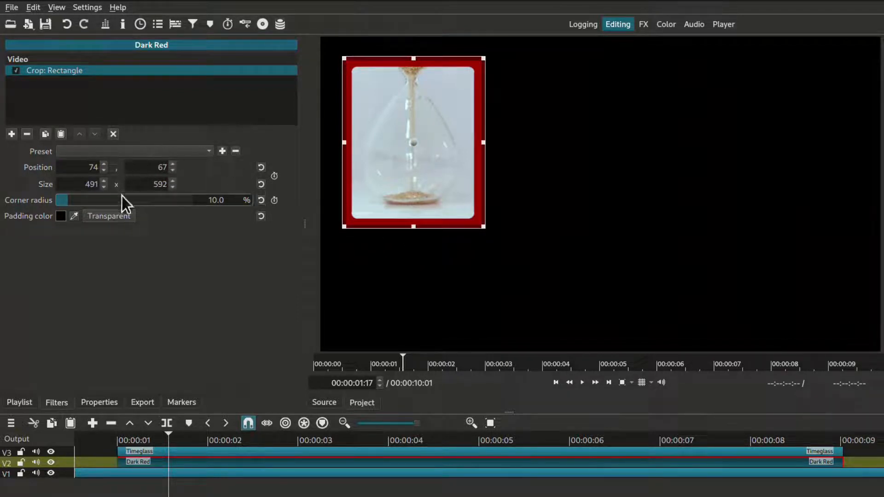
click(118, 213)
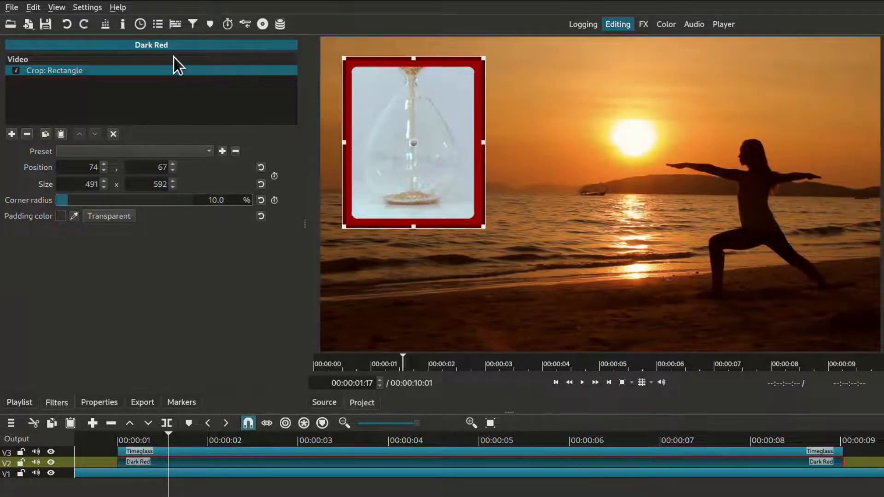
click(117, 136)
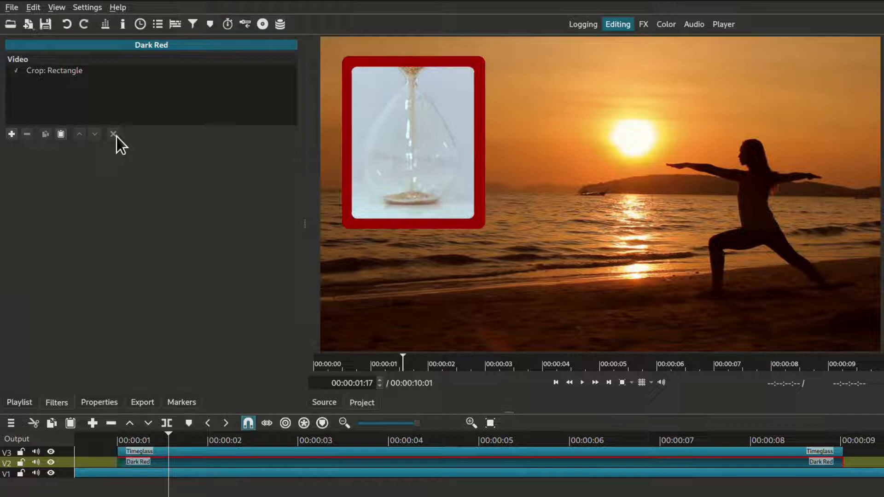
- Recheck the Dark Red crop settings and play from just before 00:00:01:00 to review the bordered hourglass
click(71, 73)
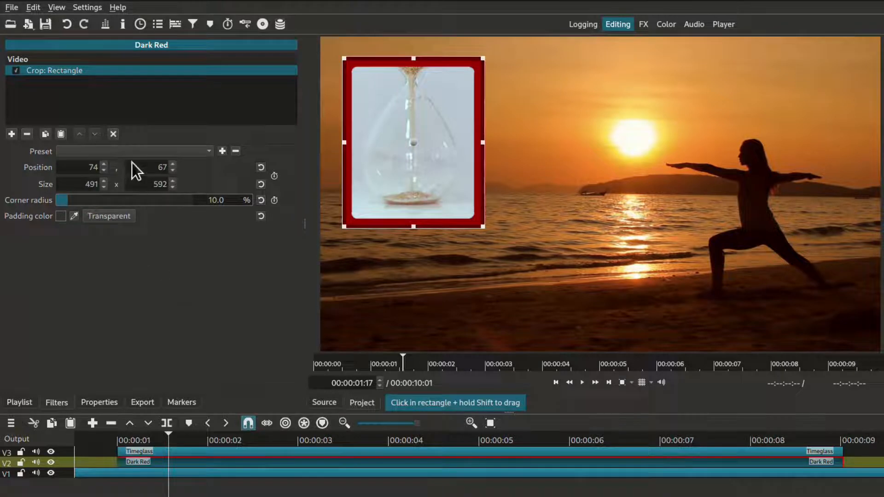
click(113, 134)
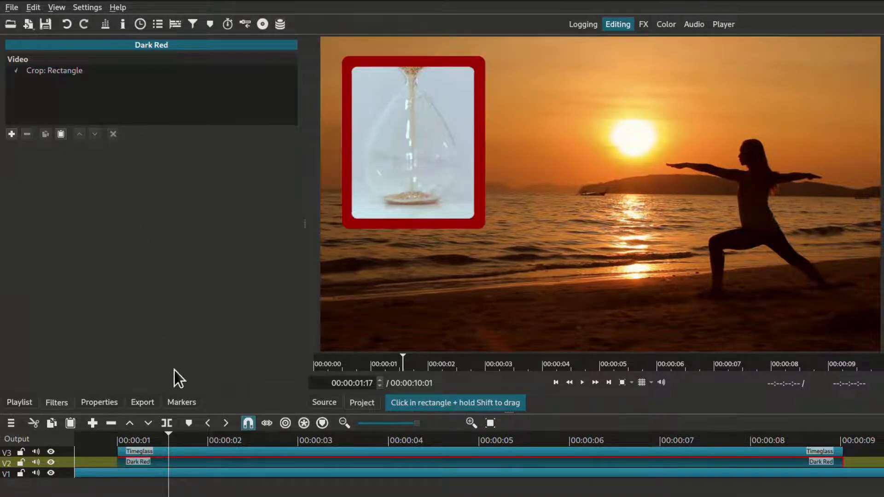
click(109, 439)
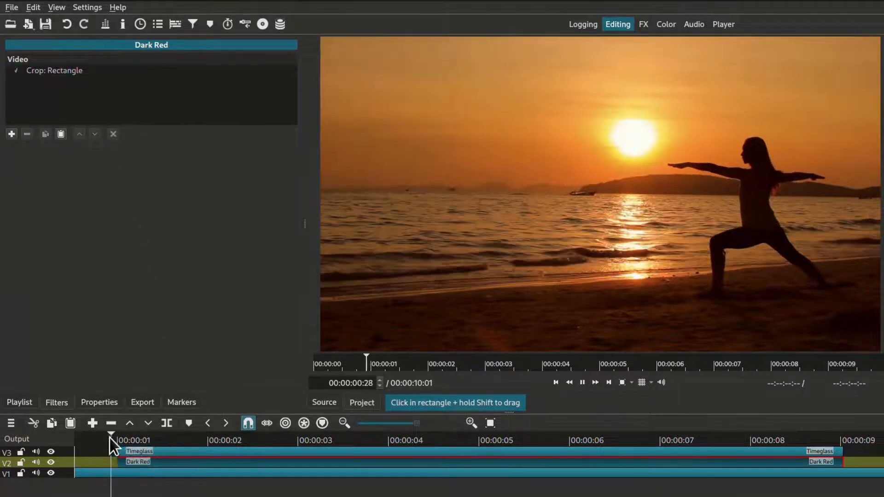
key(space)
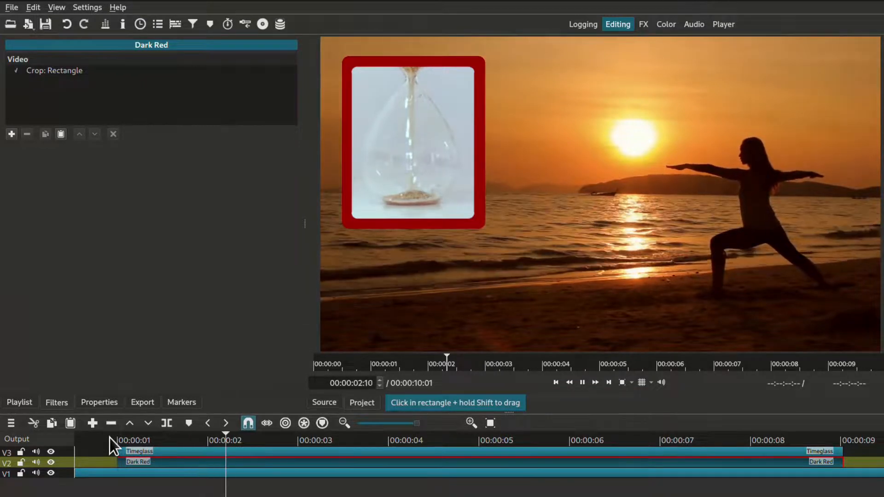
key(space)
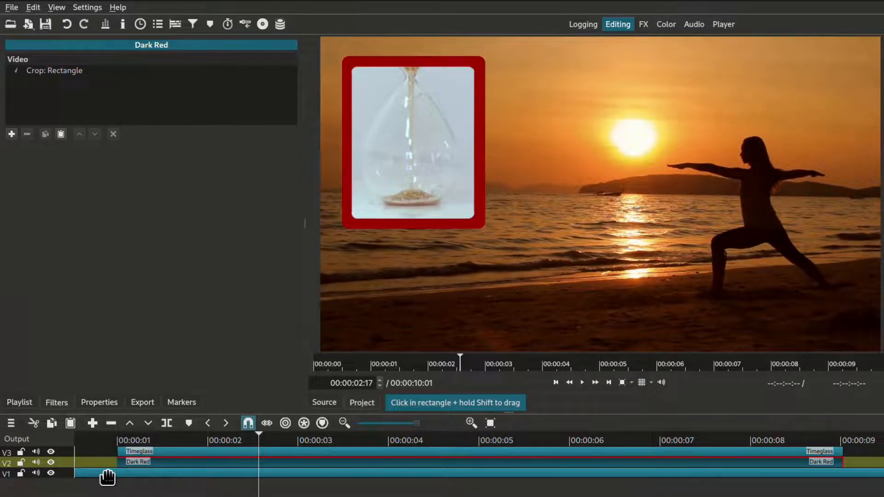
- Split the Dark Red clip on track V2 at 00:00:02:00
key(Up)
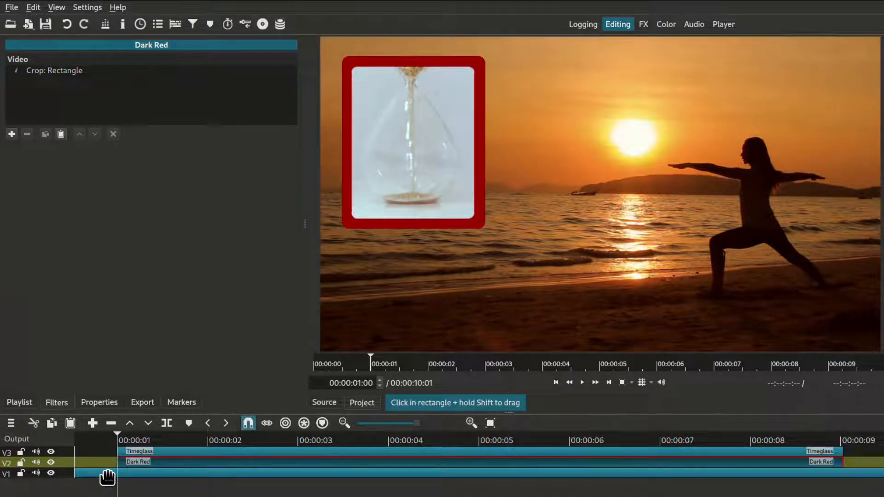
key(Page_Down)
key(s)
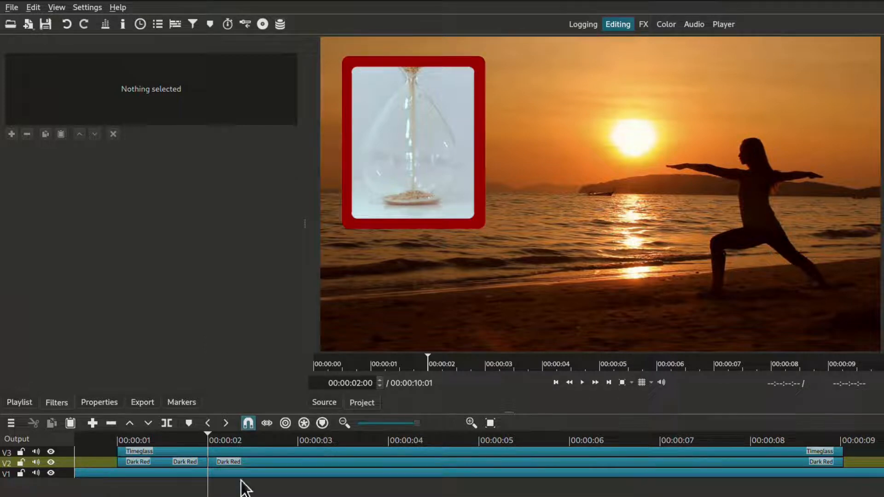
- Replace the Dark Red segment after 00:00:02:00 on track V2 with the color bg clip and show its filters
click(276, 462)
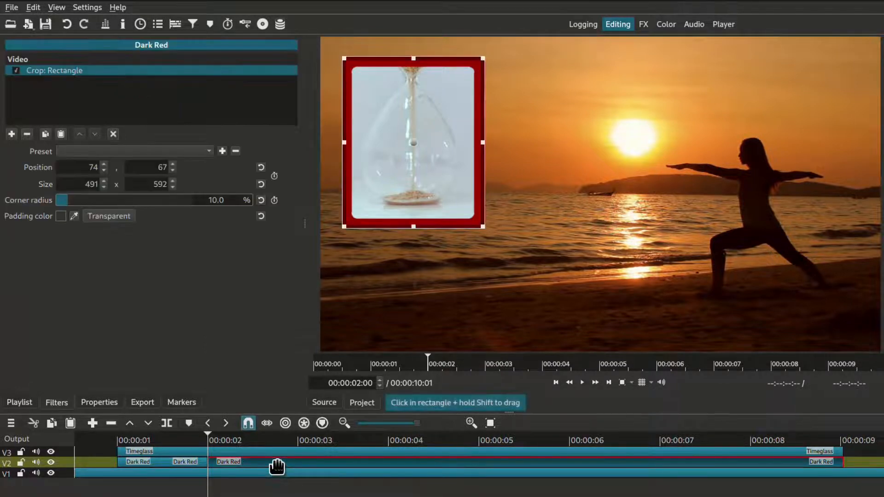
click(17, 402)
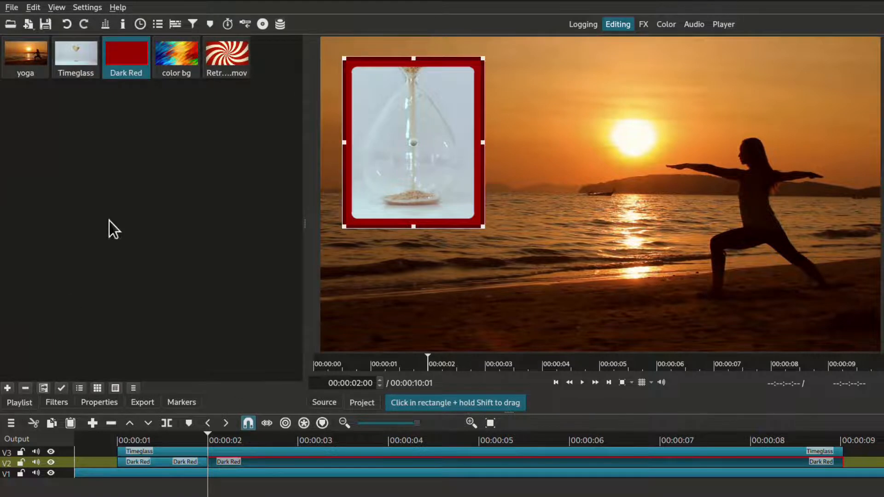
double_click(175, 59)
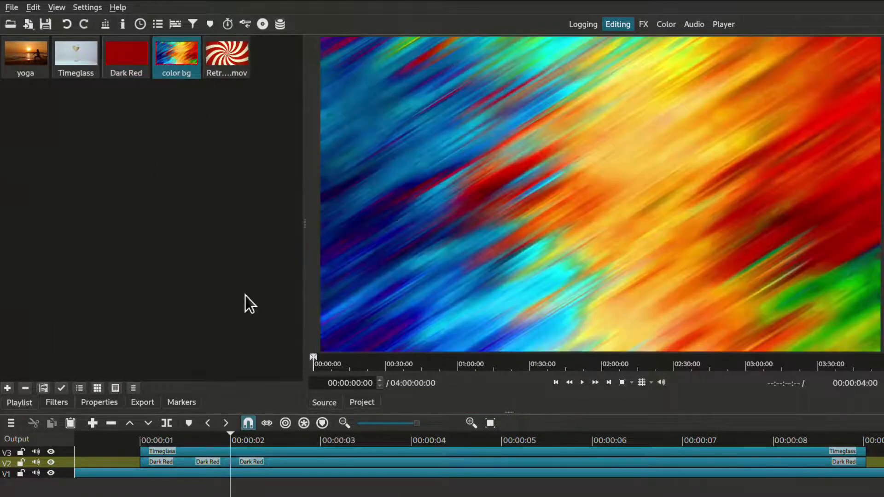
click(307, 462)
key(r)
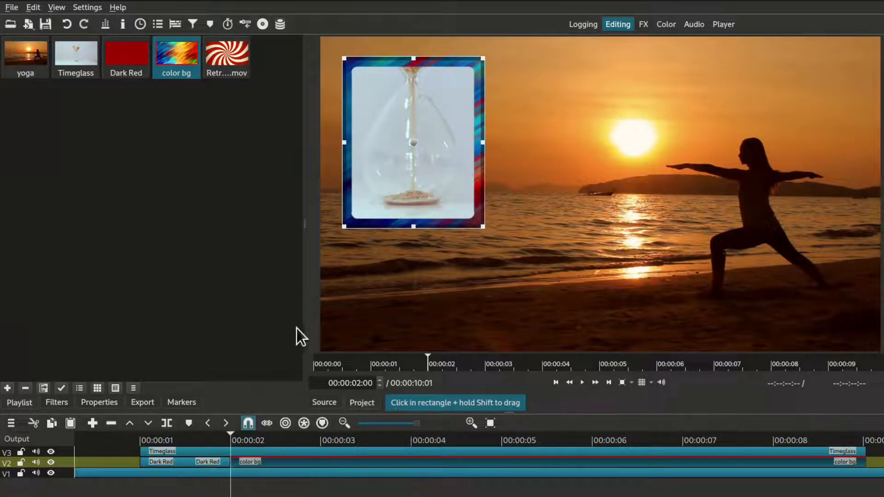
click(56, 401)
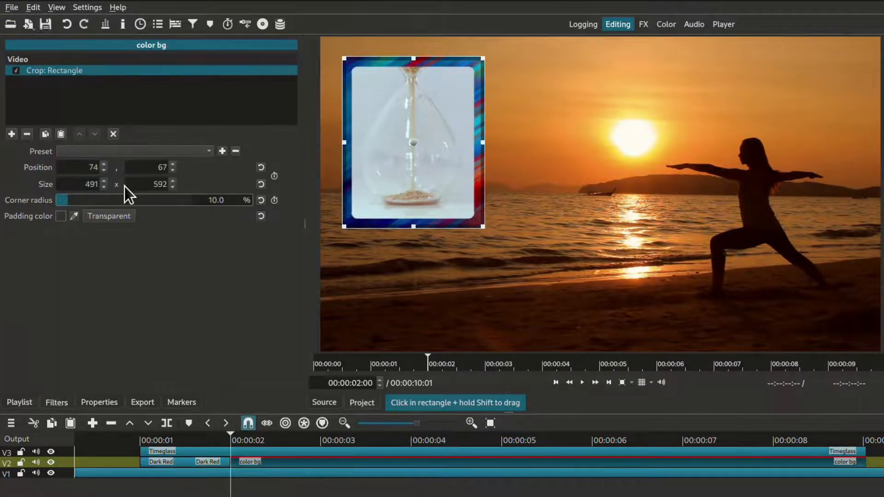
- Deselect the color bg crop filter and play from 00:00:02:00 to review the new border
click(113, 135)
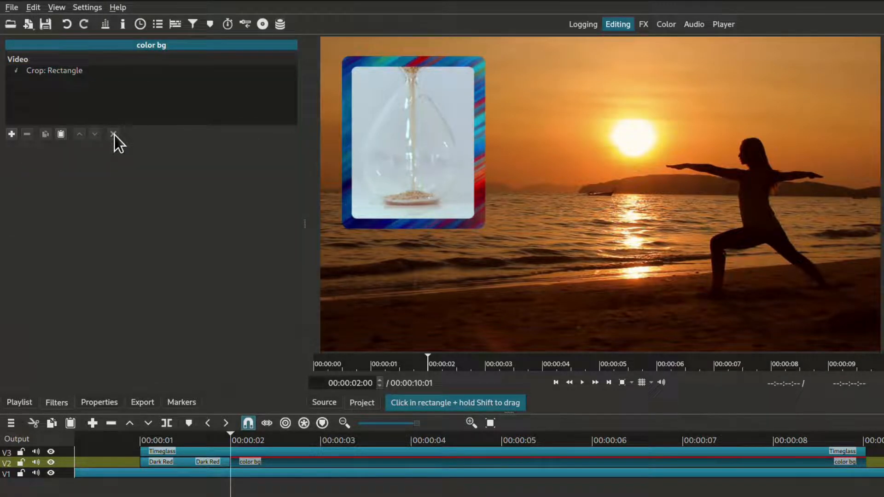
key(space)
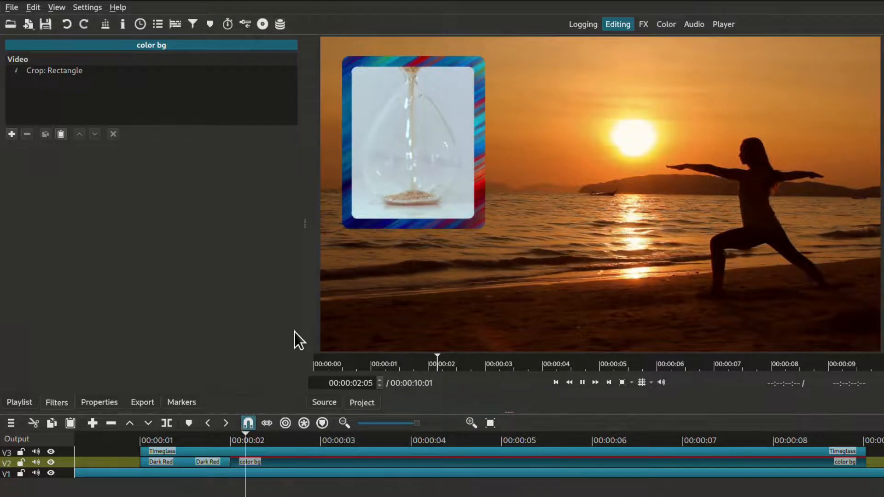
key(space)
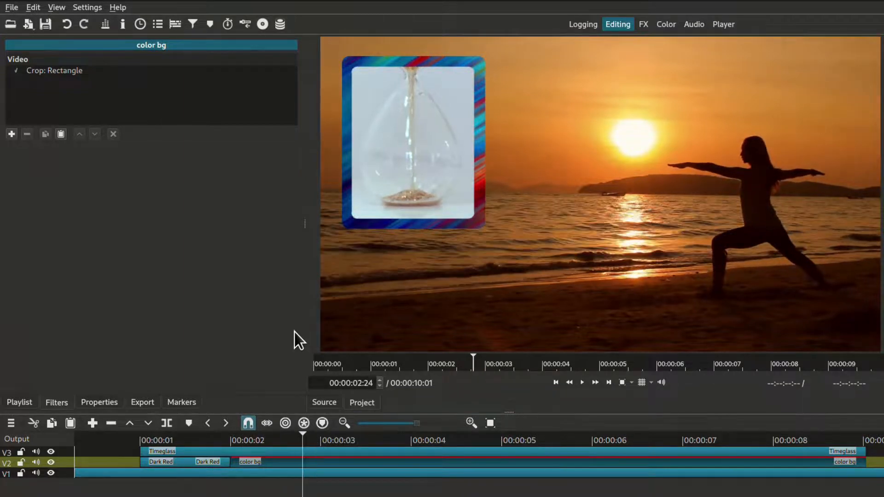
- Split the color bg clip on track V2 at 00:00:03:00
key(Up)
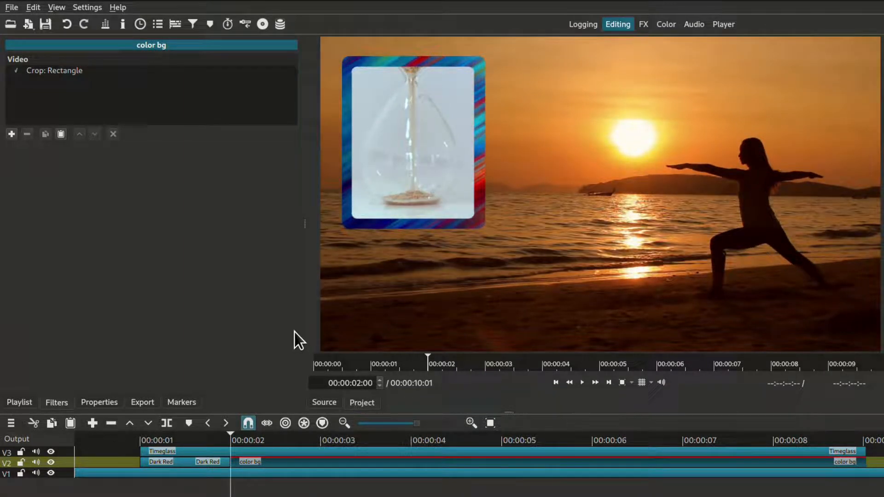
key(Page_Down)
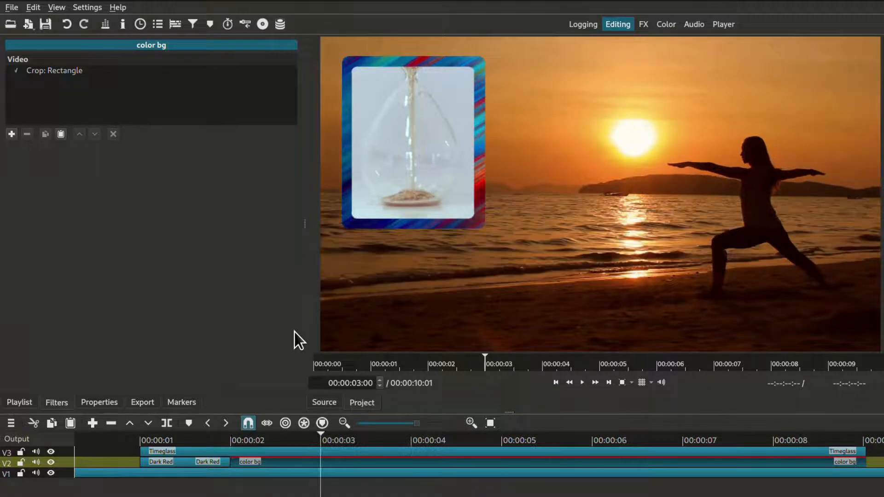
key(s)
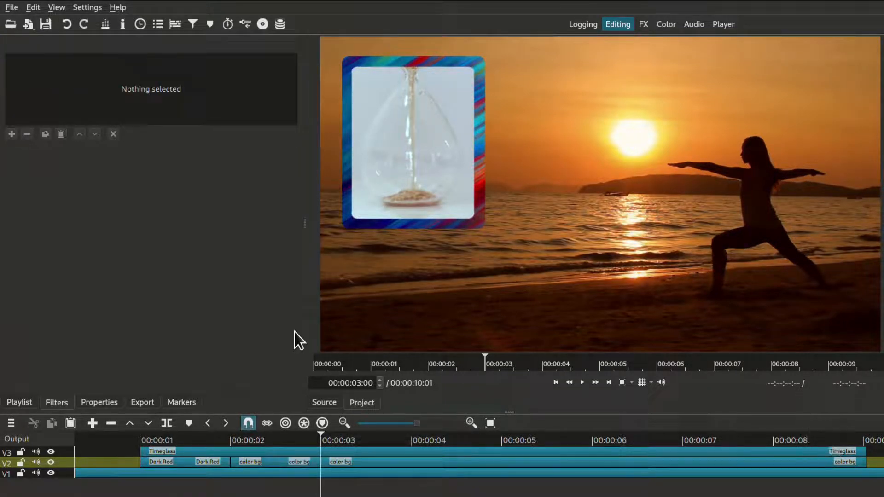
- Replace the color bg segment after 00:00:03:00 on track V2 with the Retro_Pinwheel_RedVidevo.mov clip and play it briefly
click(420, 464)
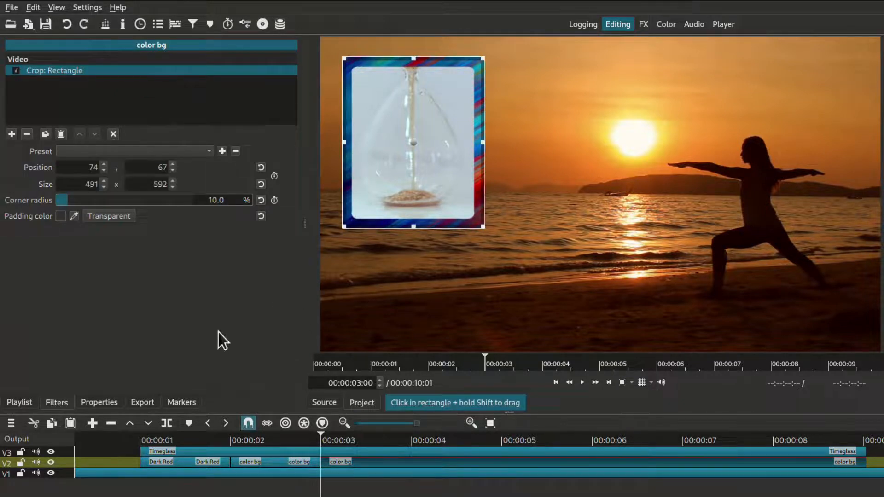
click(18, 400)
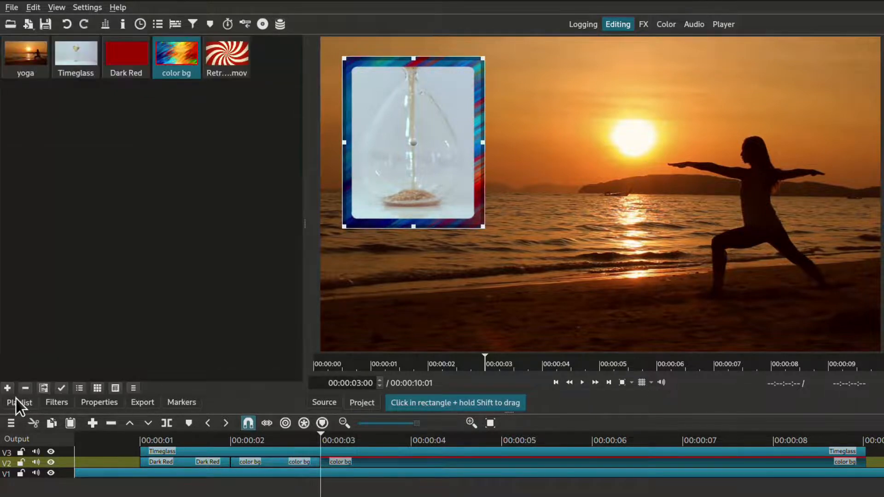
double_click(231, 65)
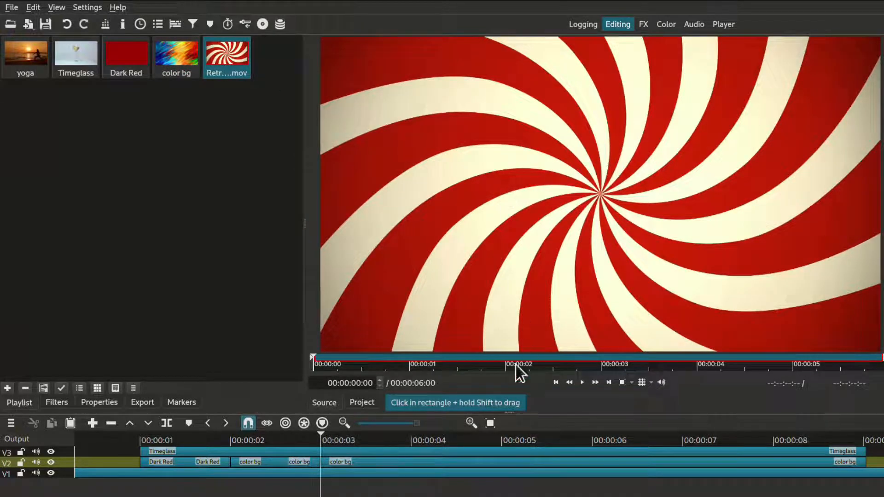
click(501, 466)
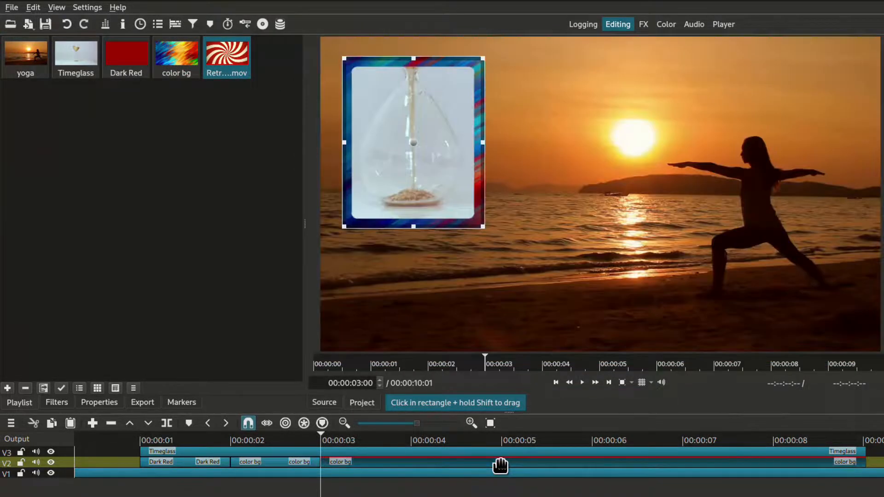
key(r)
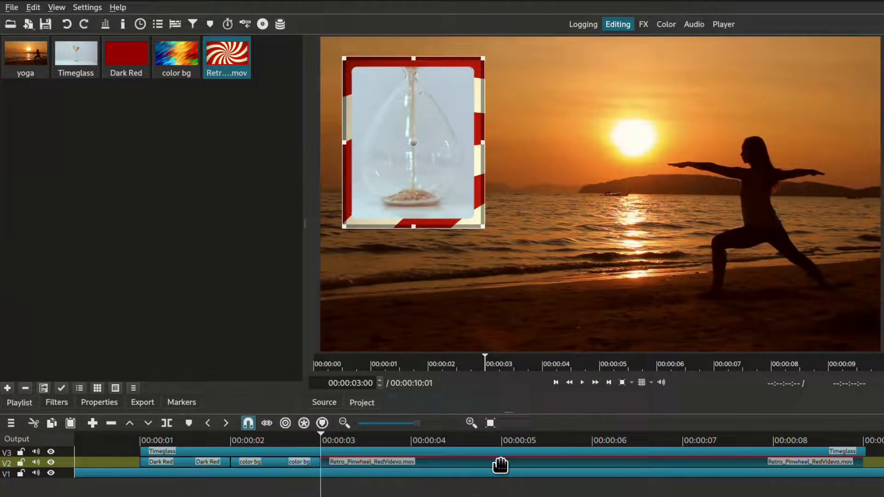
key(space)
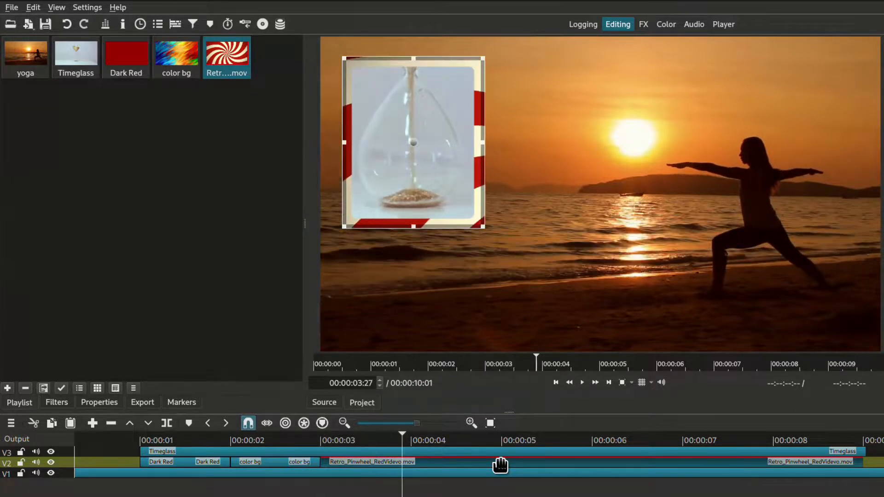
key(space)
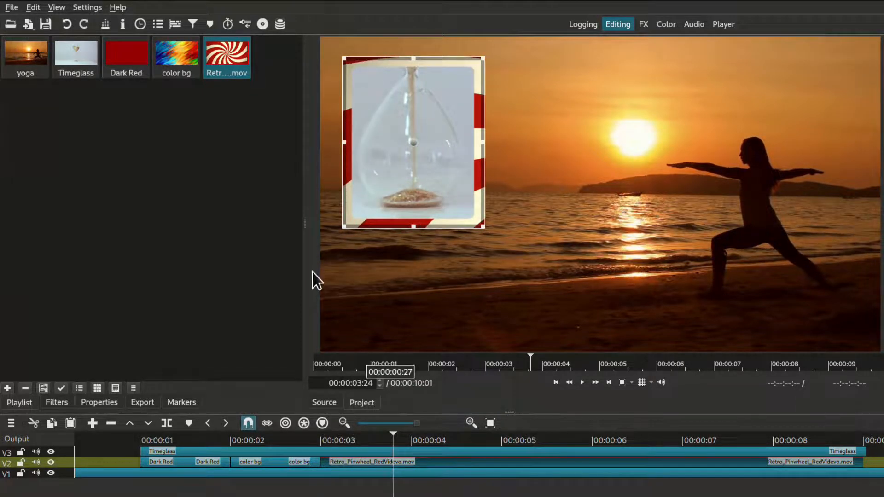
- Add a Size, Position & Rotate filter to the Retro_Pinwheel_RedVidevo.mov clip
click(56, 403)
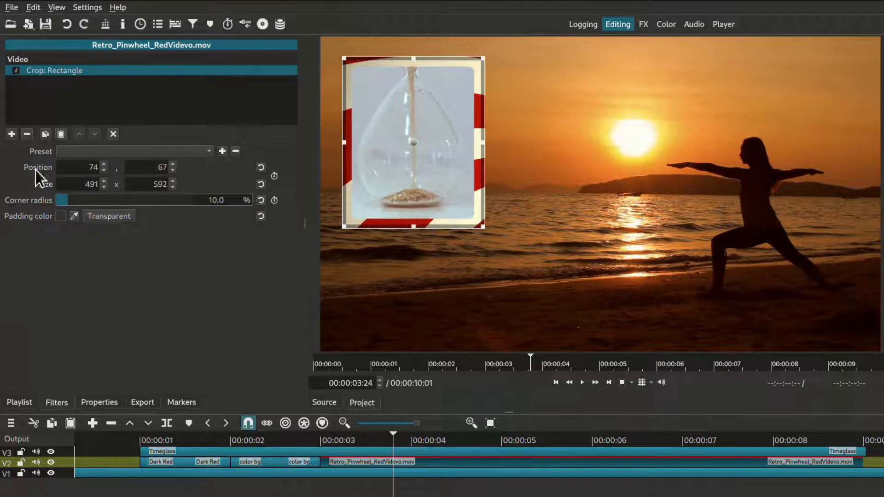
click(12, 134)
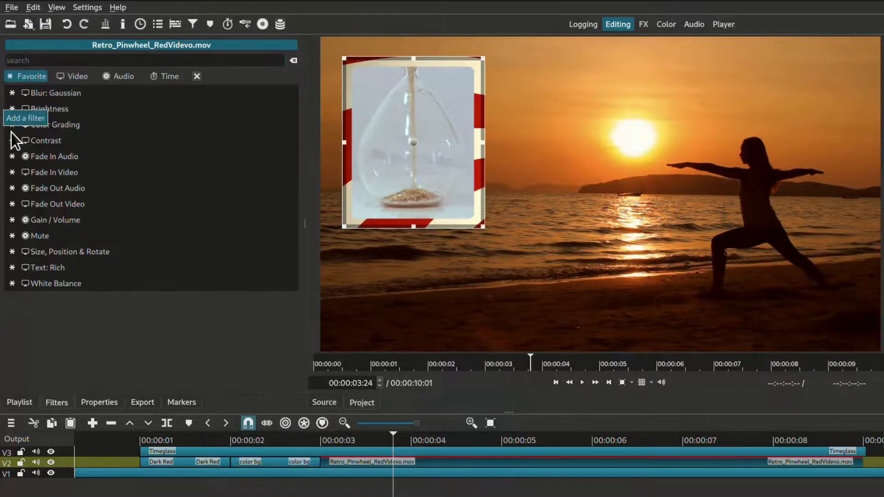
text(size)
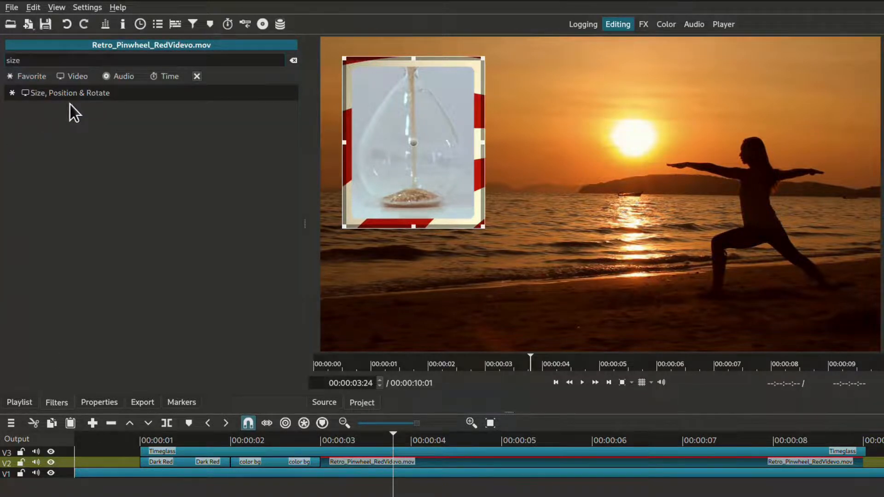
click(90, 93)
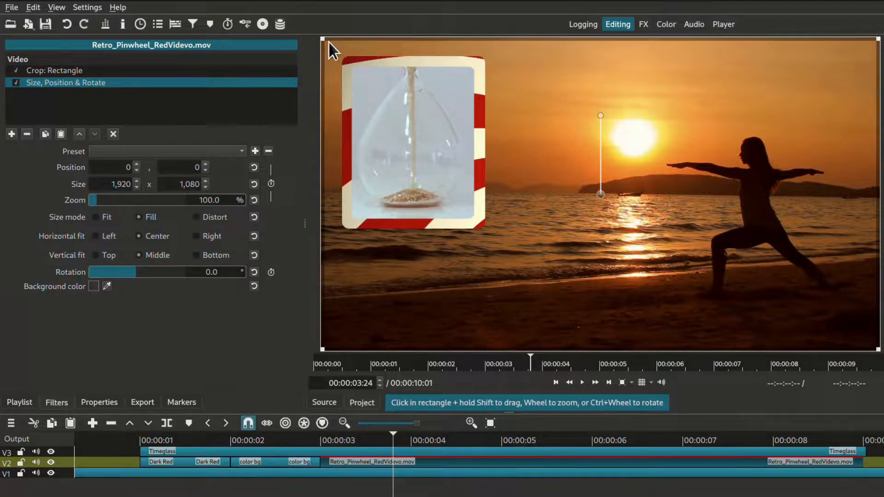
- Scale the pinwheel clip to about 1,026 x 577 and position it at about -204, 64, centered over the hourglass
drag(321, 38, 547, 140)
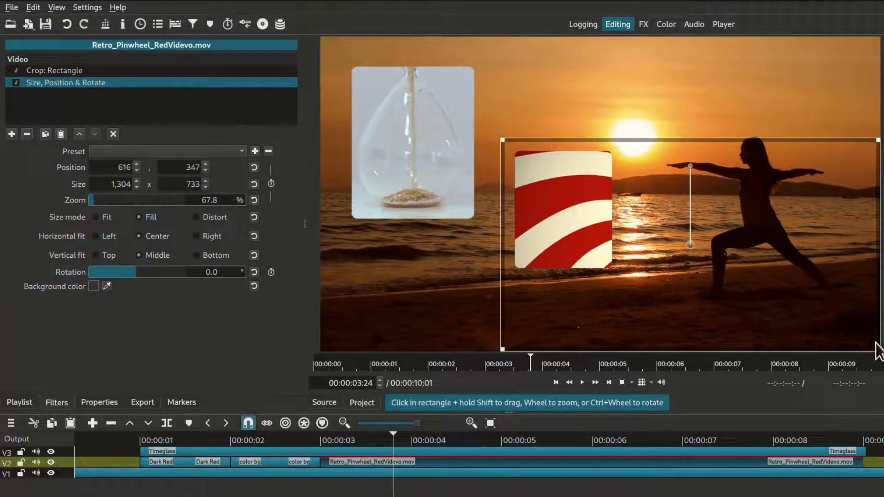
drag(875, 347, 755, 300)
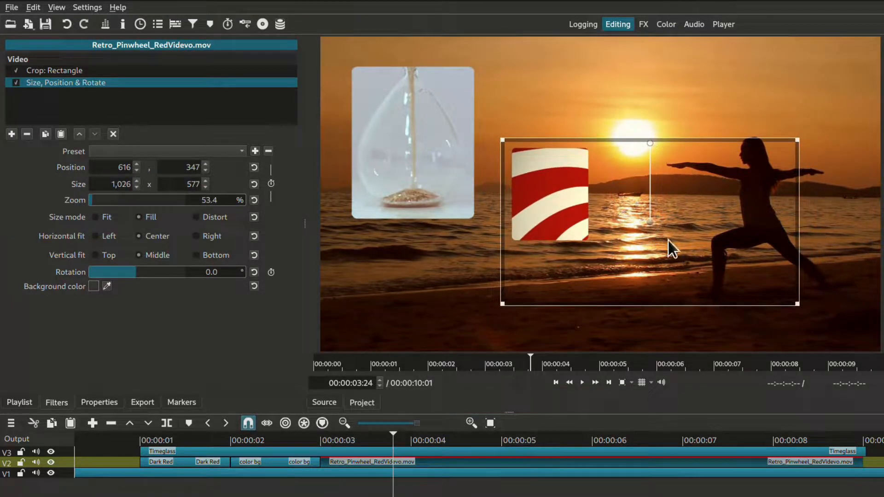
drag(651, 221, 405, 137)
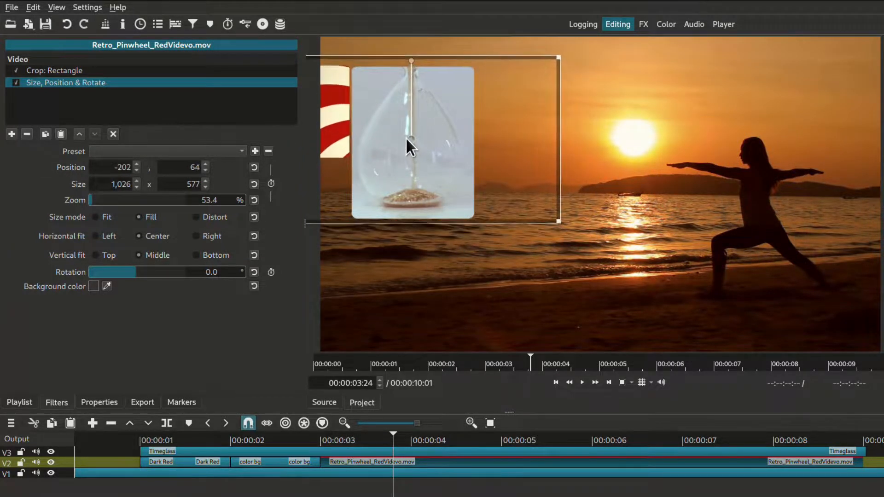
- Reorder the pinwheel clip's filters so that Size, Position & Rotate comes before Crop: Rectangle
click(240, 73)
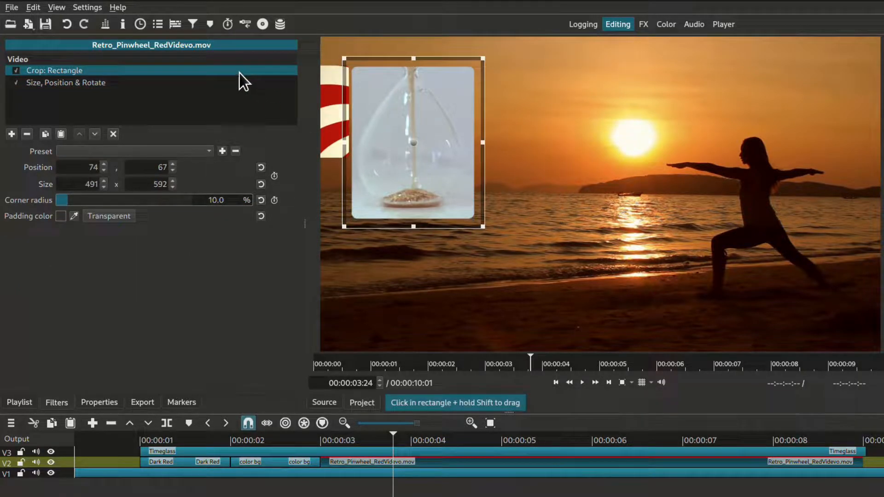
click(139, 82)
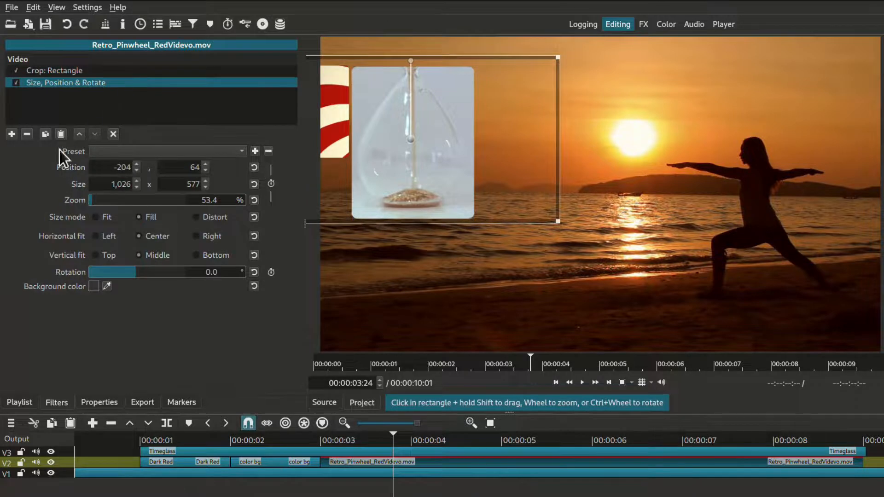
click(78, 135)
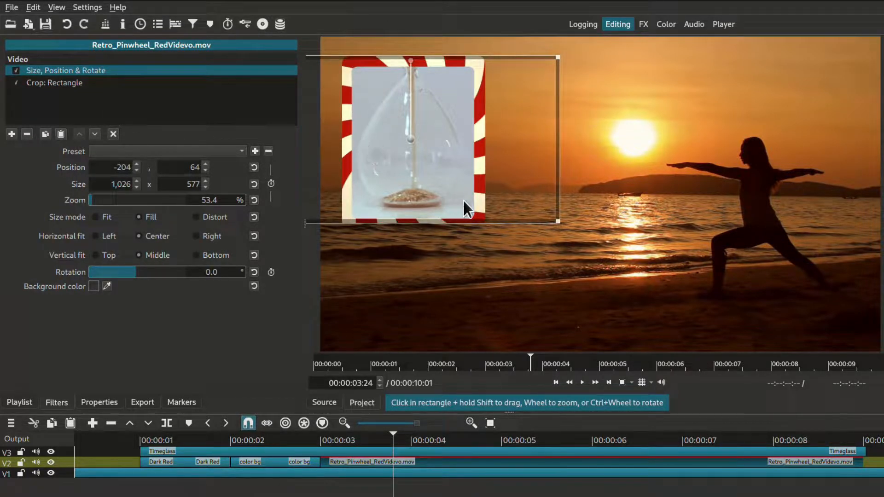
- Deselect the pinwheel clip's filter and play to about 00:00:05:18 to review the animated border
click(112, 135)
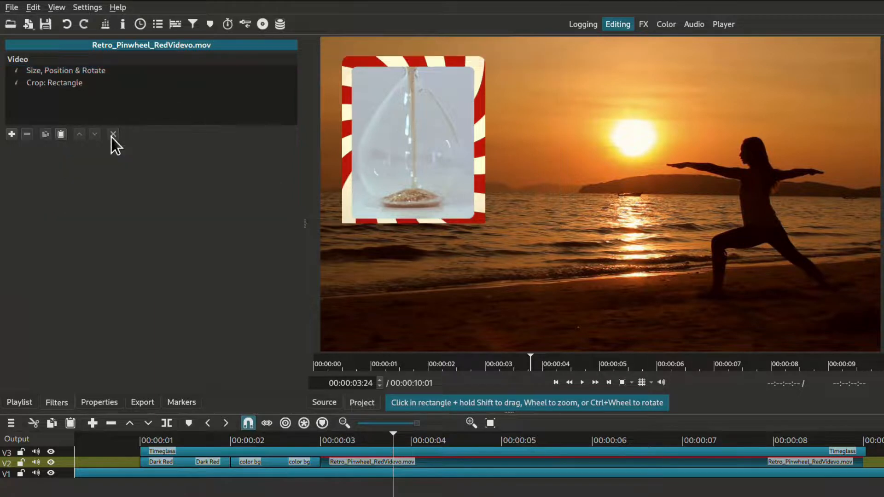
key(space)
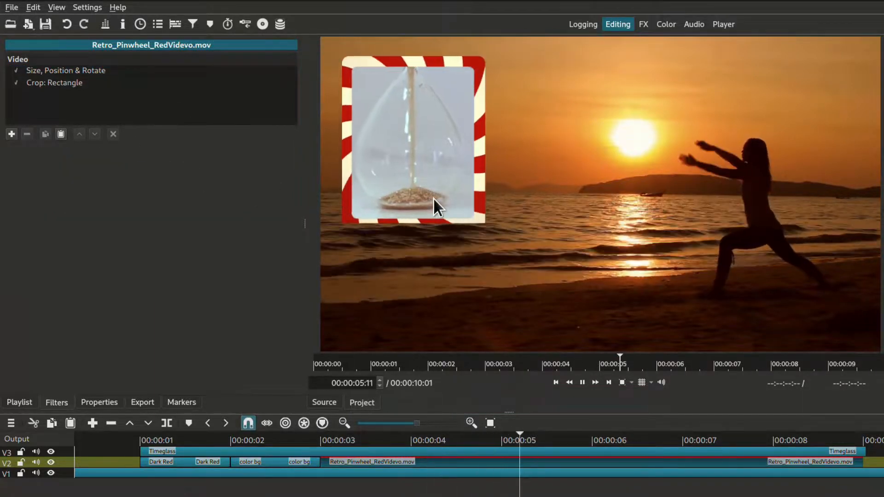
key(space)
key(Right)
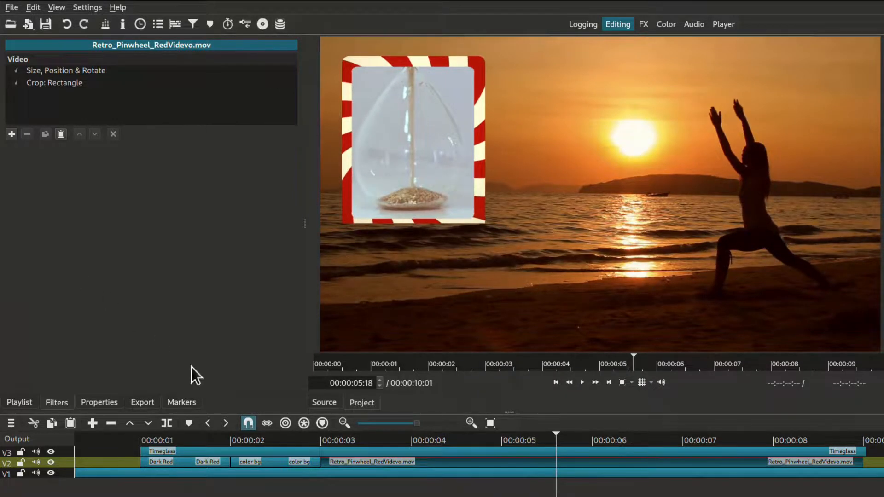
- Set the Timeglass clip's vertical position to -327 in Size, Position & Rotate and fine-tune its horizontal position within the pinwheel border
click(314, 451)
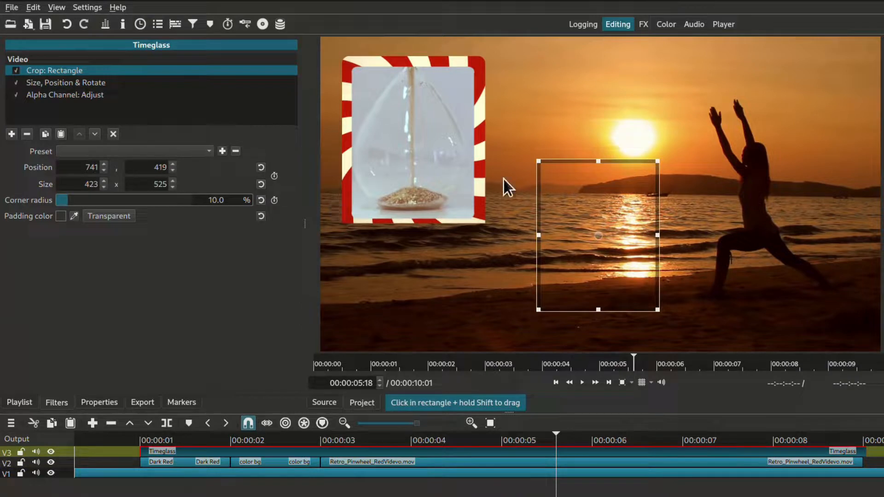
click(107, 82)
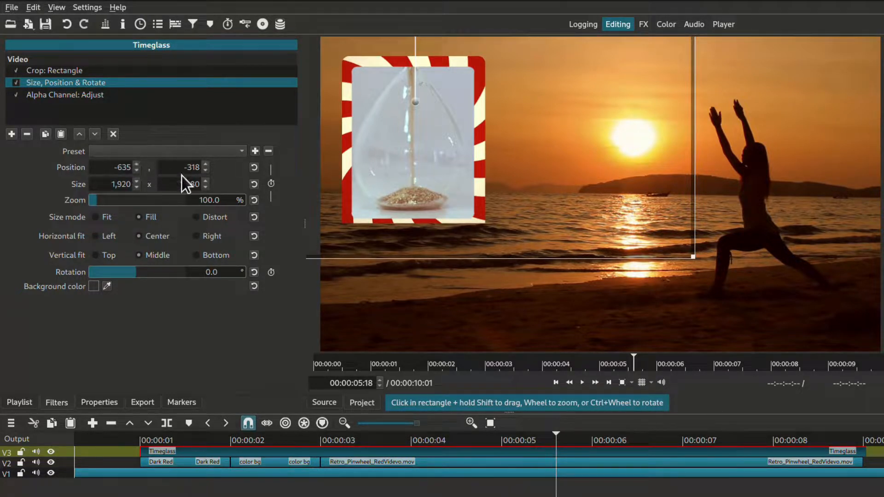
scroll(203, 171, down, 5)
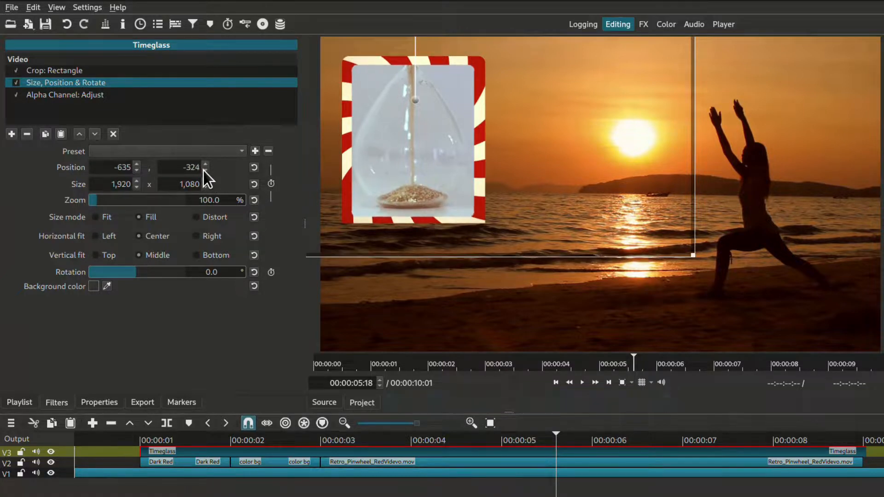
scroll(203, 171, down, 3)
scroll(203, 171, down, 1)
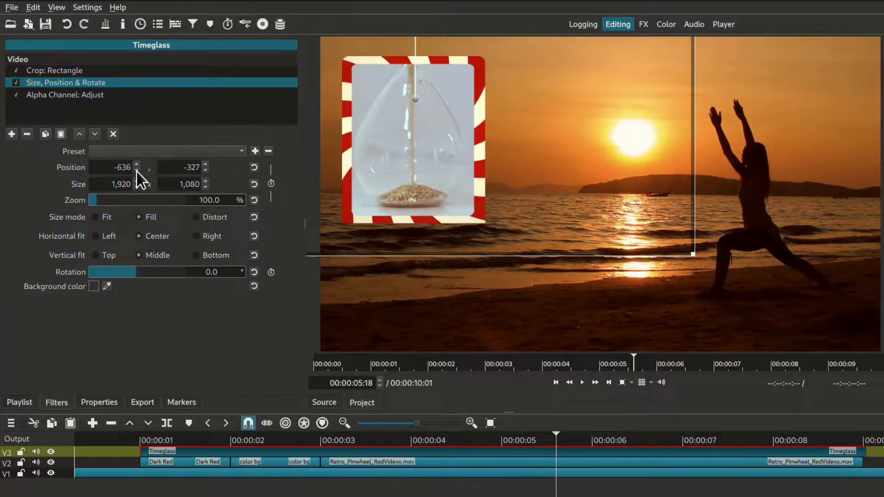
scroll(137, 172, down, 1)
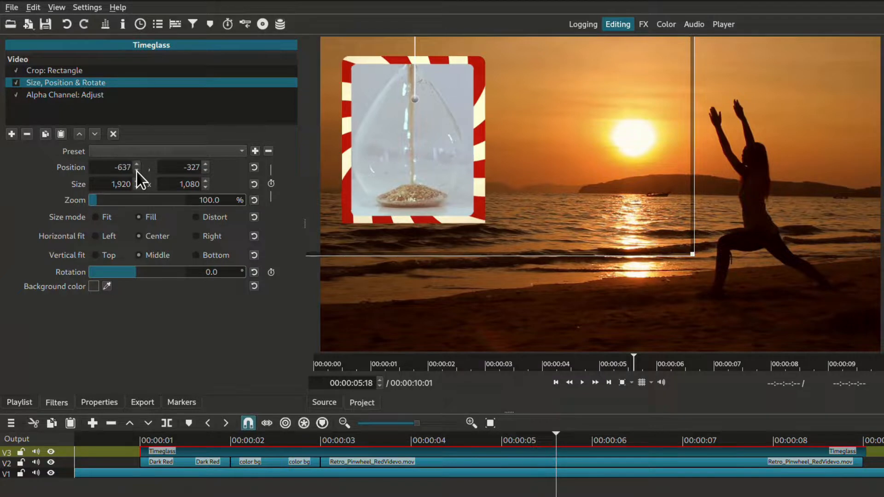
scroll(136, 164, up, 1)
click(136, 165)
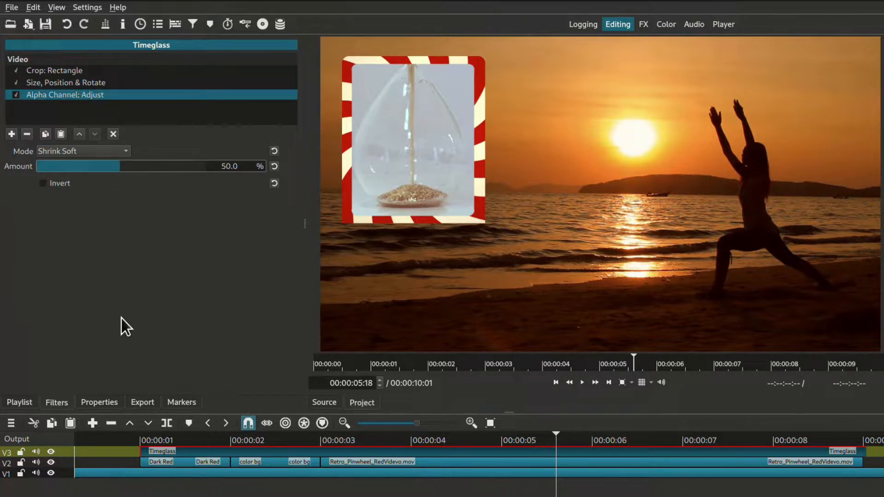
- Add an Alpha Channel: Adjust filter to the Retro_Pinwheel_RedVidevo.mov clip on track V2, following Crop: Rectangle
click(406, 458)
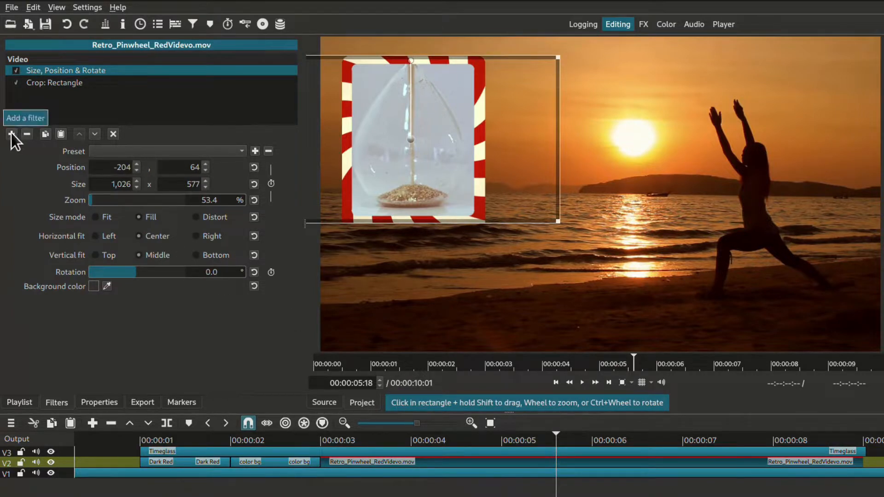
click(56, 88)
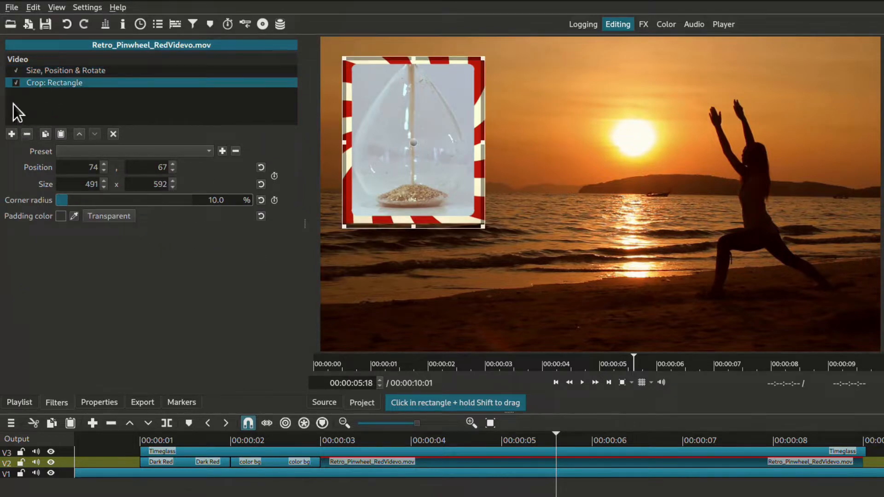
click(11, 131)
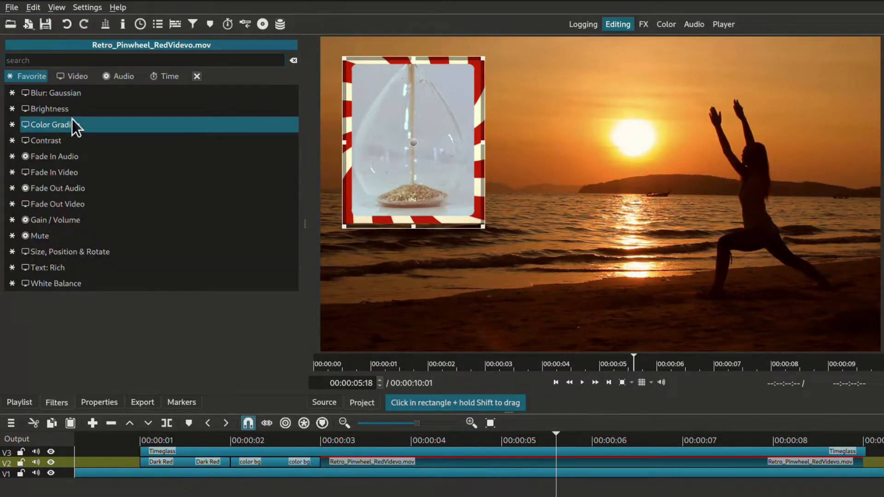
text(al)
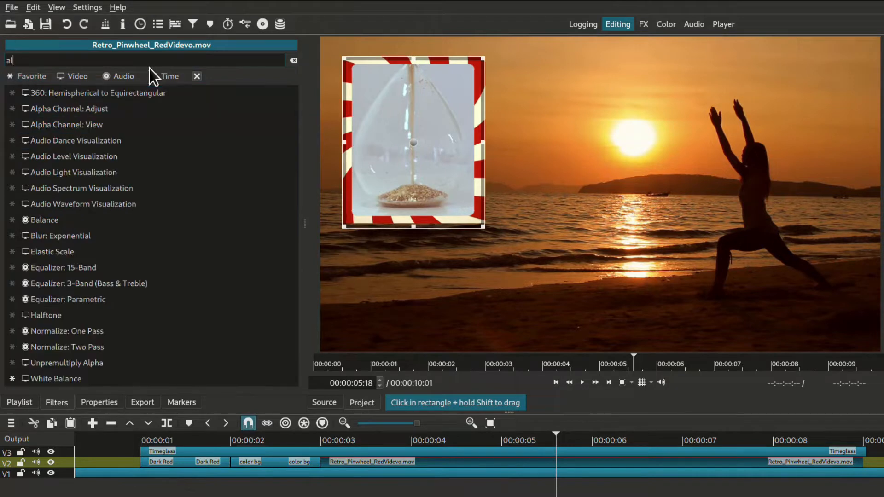
click(108, 106)
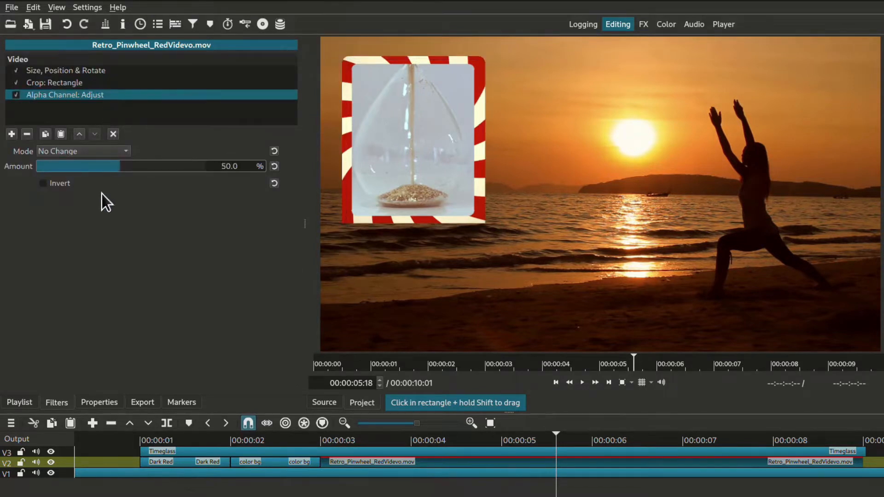
- Set the pinwheel clip's Alpha Channel: Adjust mode to Blur and play from 00:00:01:00 to about 00:00:09:07 to review all borders
click(101, 150)
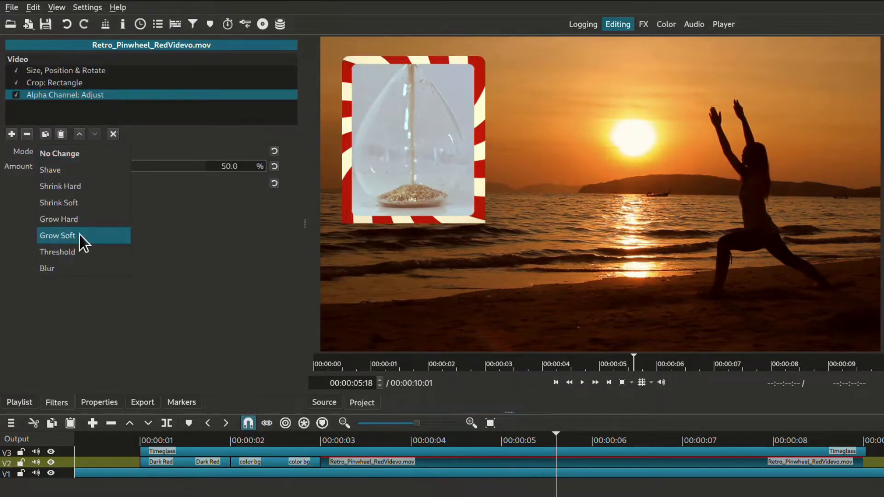
click(73, 265)
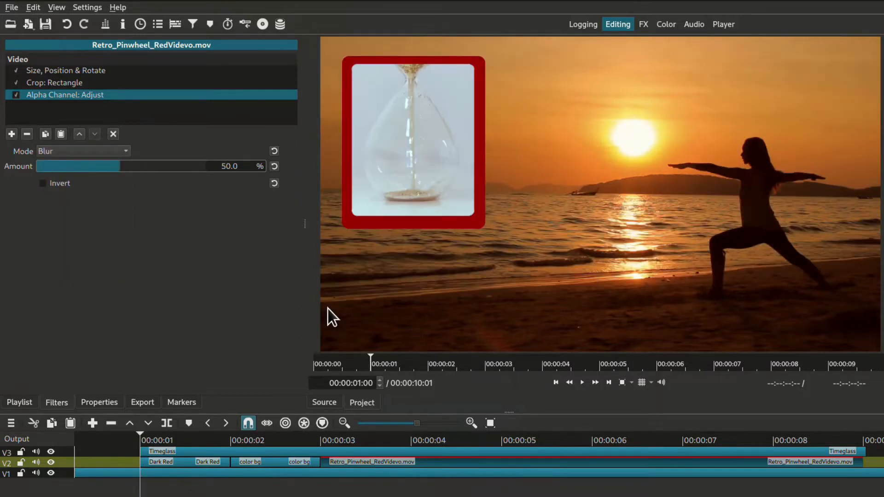
key(space)
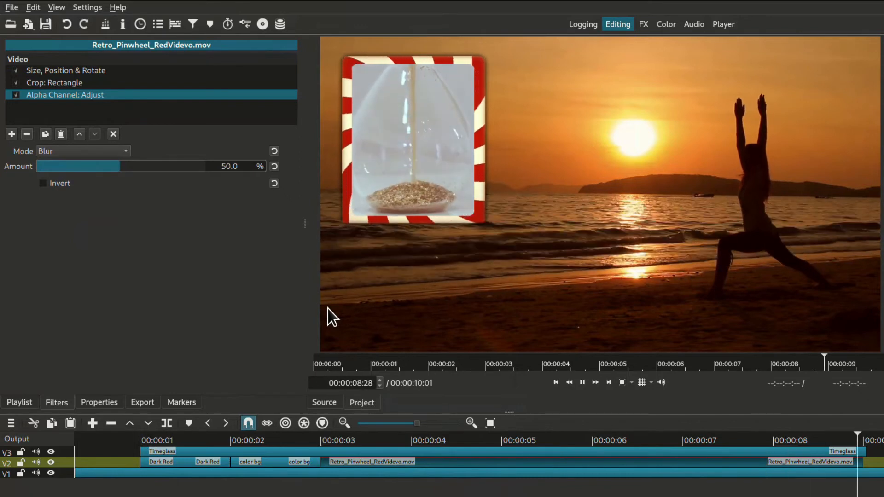
key(space)
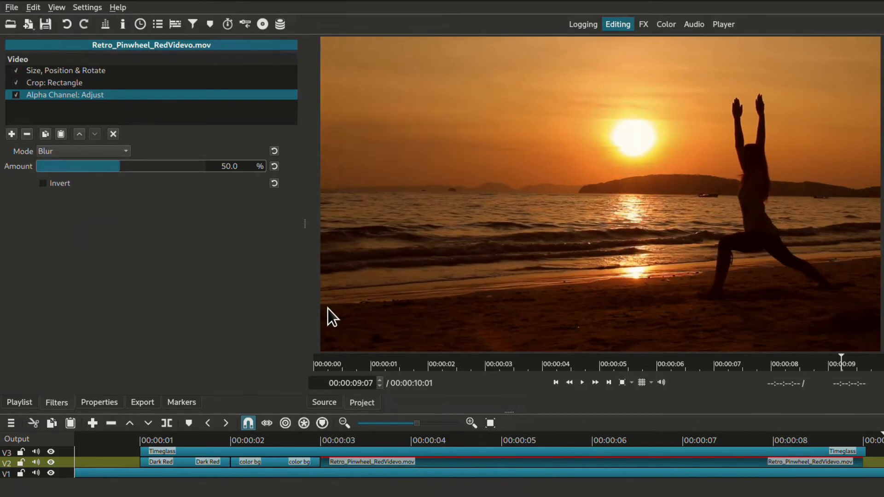